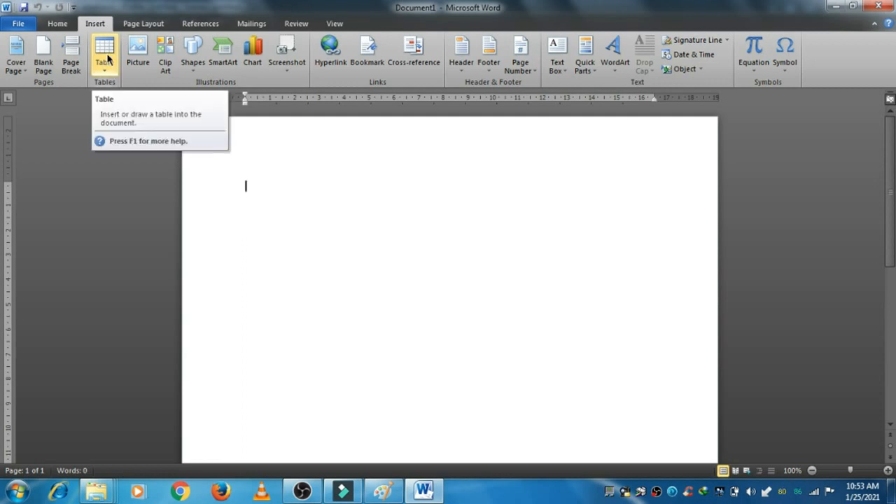
Step: Insert a table with 3 columns and 2 rows below the two lines of text
click(105, 56)
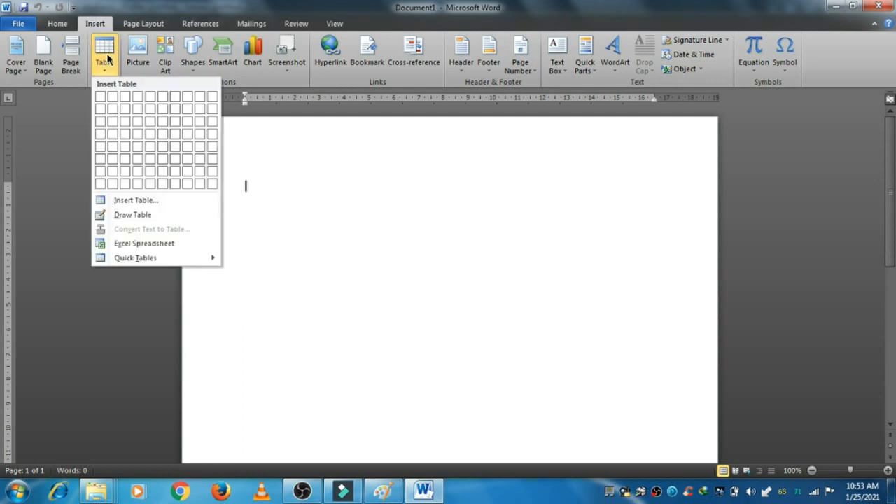
click(166, 203)
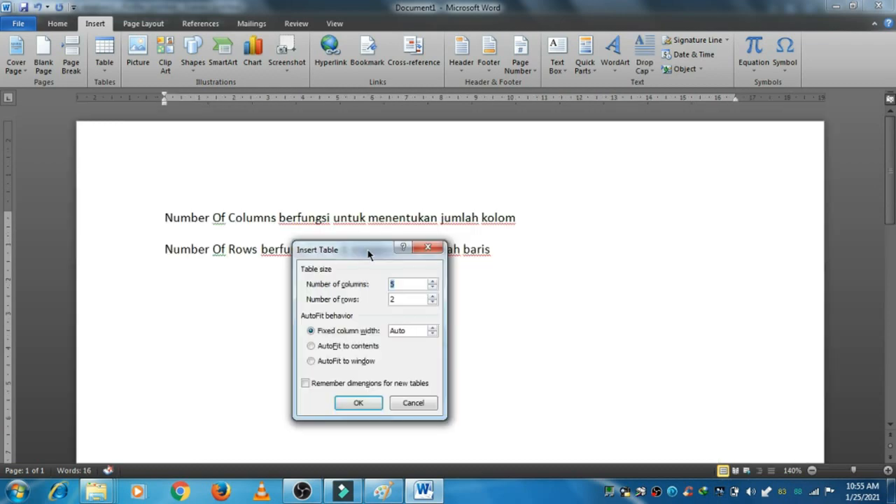
drag(369, 253, 625, 220)
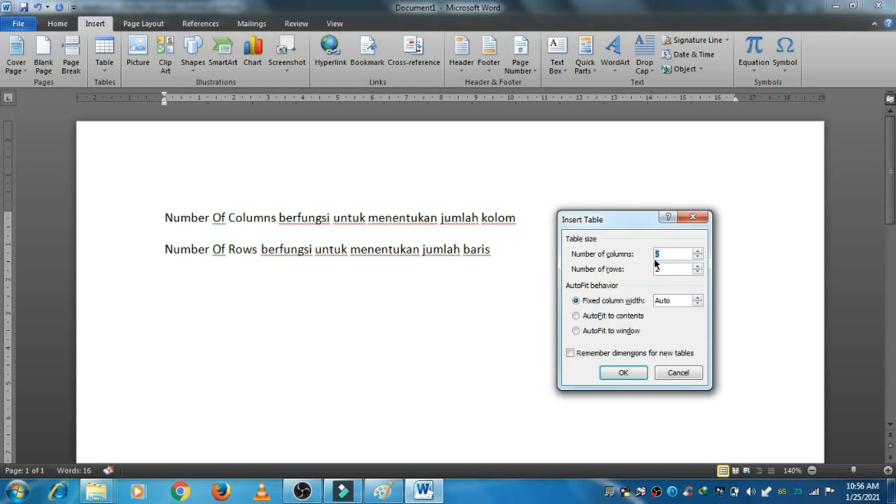
key(BackSpace)
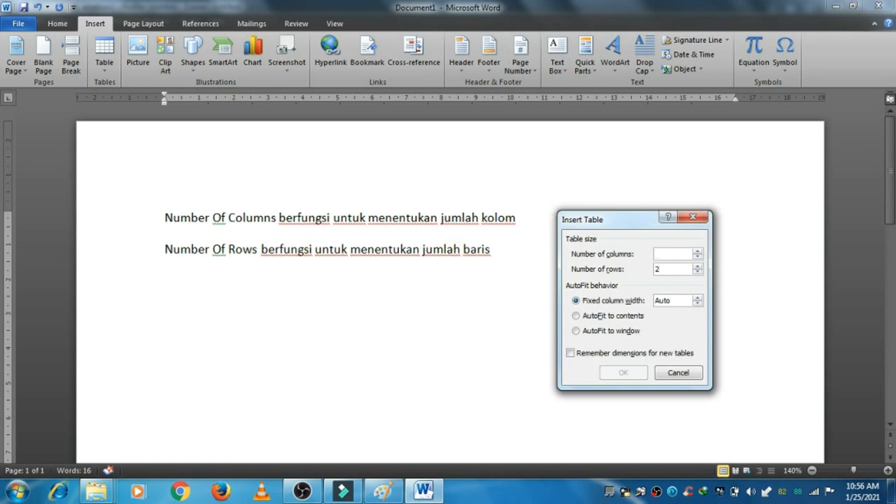
text(3)
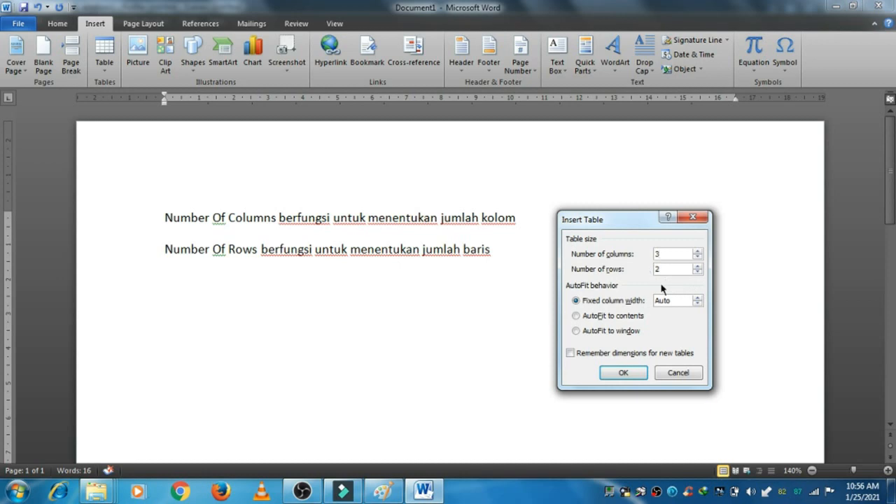
click(623, 373)
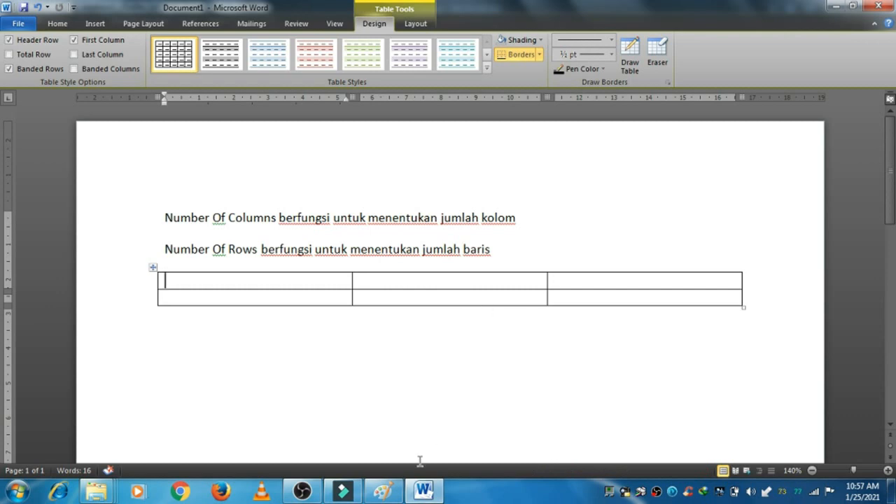
Step: Switch to Paint to examine the kolom, baris and sel diagram alongside the new table, and return to the Word document
click(383, 491)
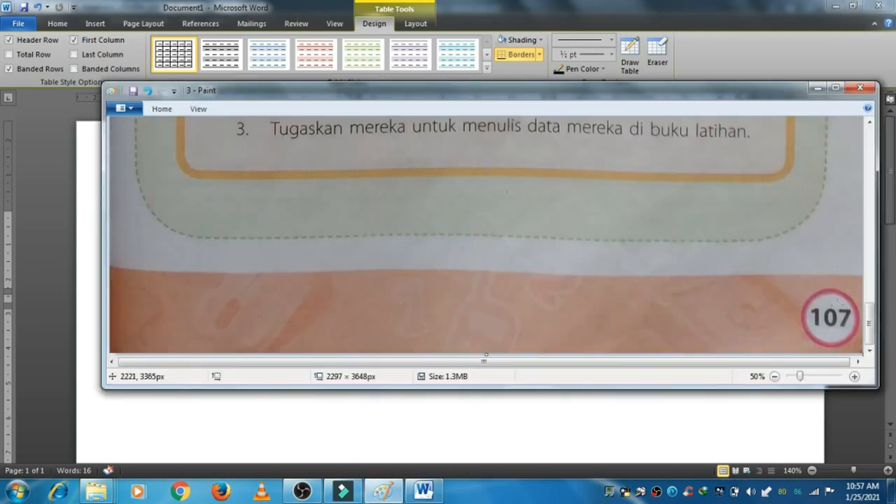
drag(871, 324, 872, 210)
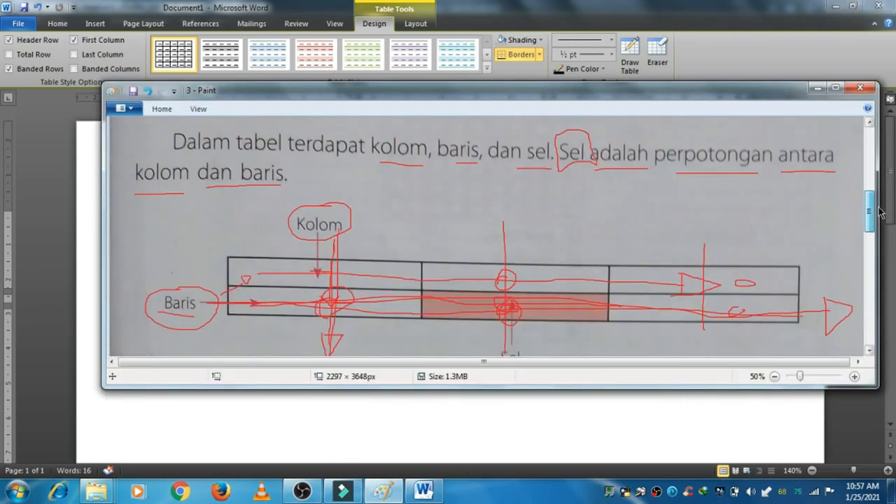
mouse_move(658, 85)
mouse_down()
mouse_move(660, 165)
mouse_move(652, 98)
mouse_up()
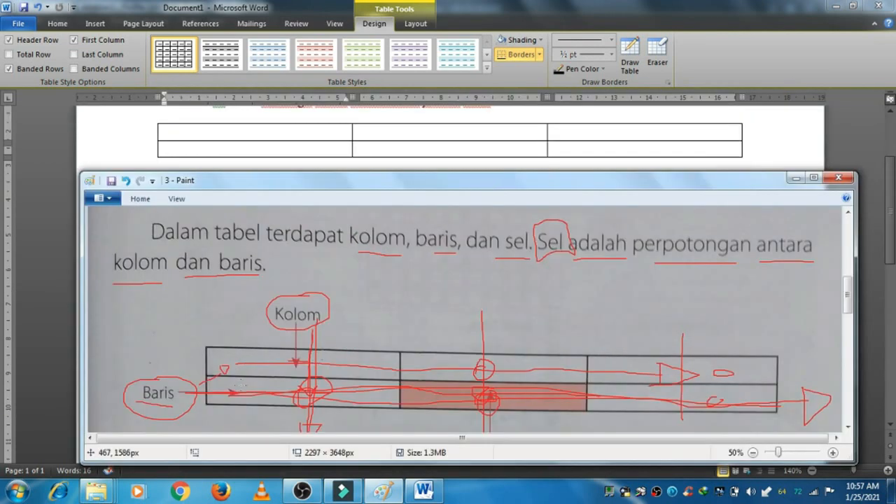
click(274, 132)
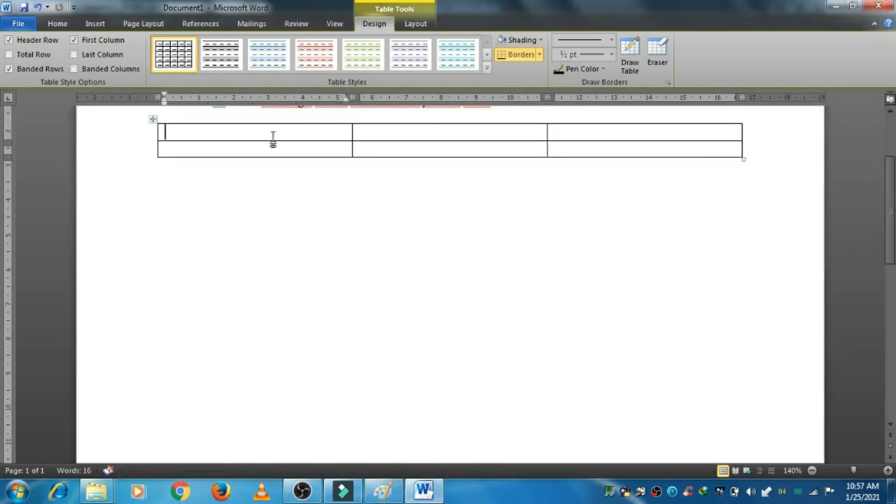
Step: Highlight each of the table's three columns one by one, followed by its second row and first row, and clear the selection
drag(272, 133, 273, 151)
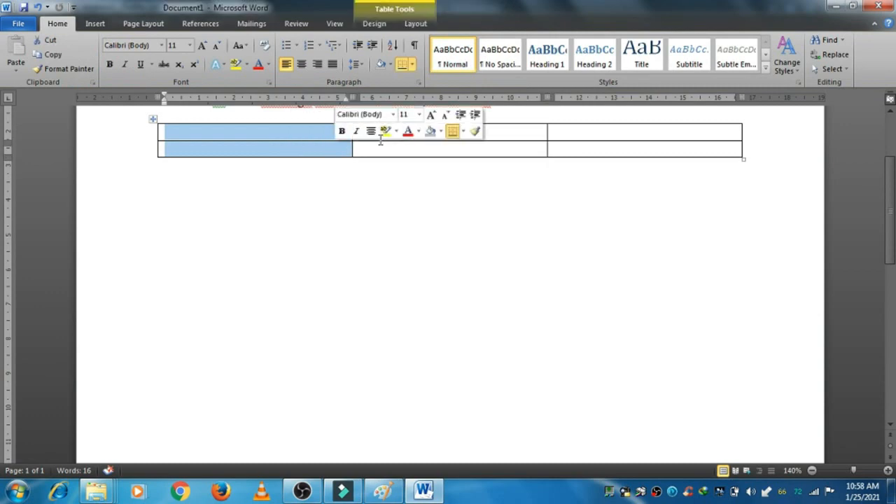
drag(539, 127, 524, 145)
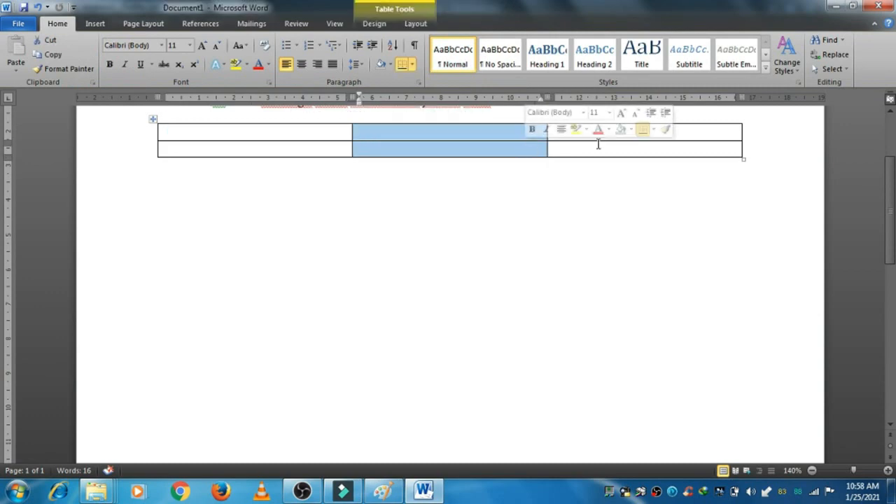
drag(695, 135, 699, 150)
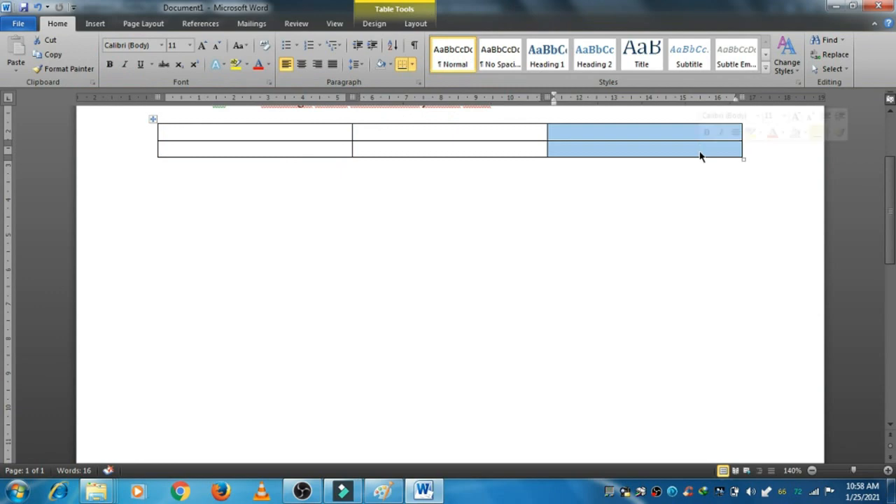
click(587, 216)
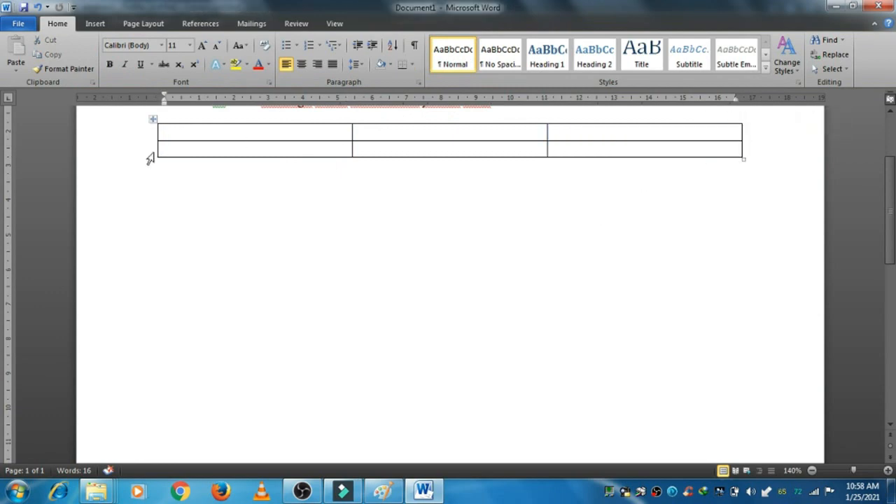
drag(157, 152, 674, 152)
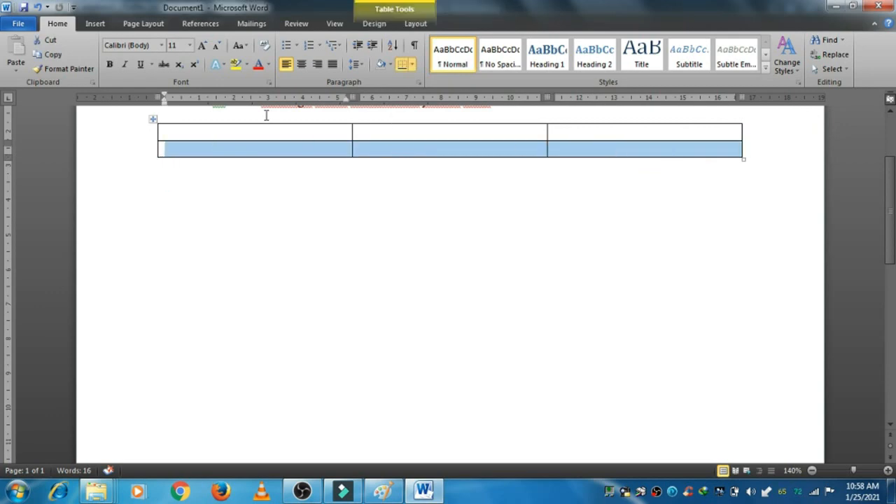
drag(162, 137, 660, 140)
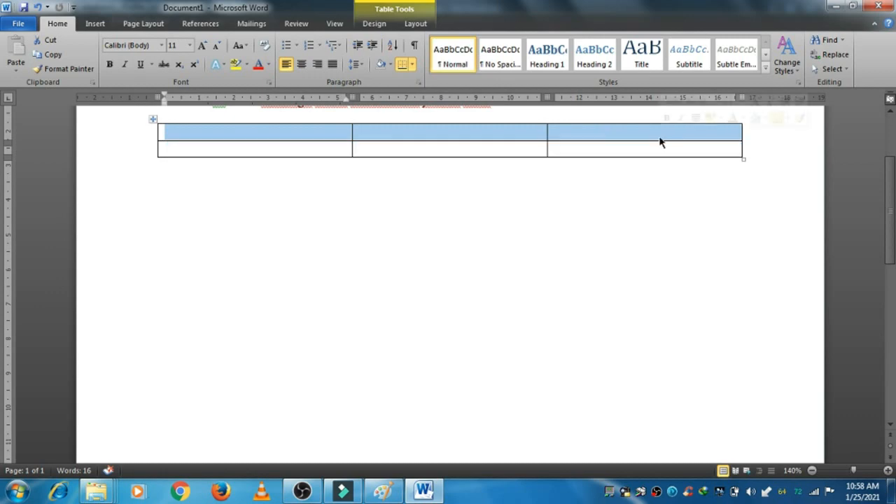
click(375, 265)
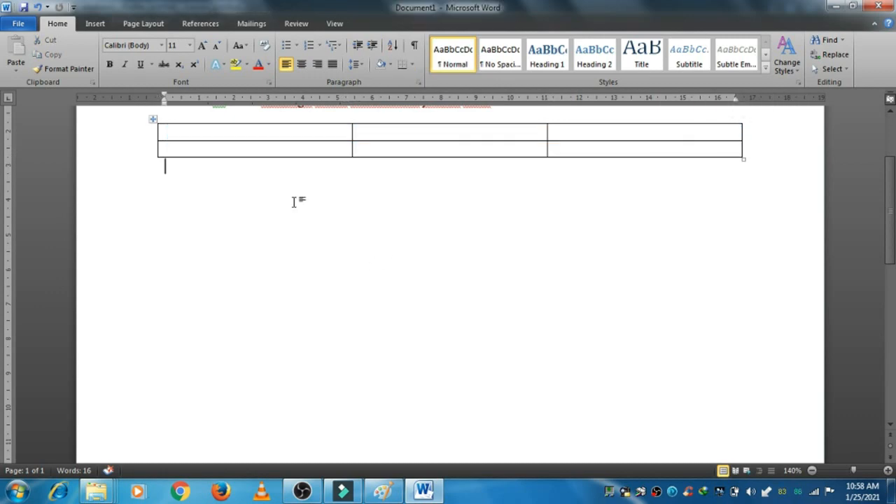
Step: Highlight the first, second and third table columns once more and clear the selection
click(231, 131)
drag(231, 131, 234, 147)
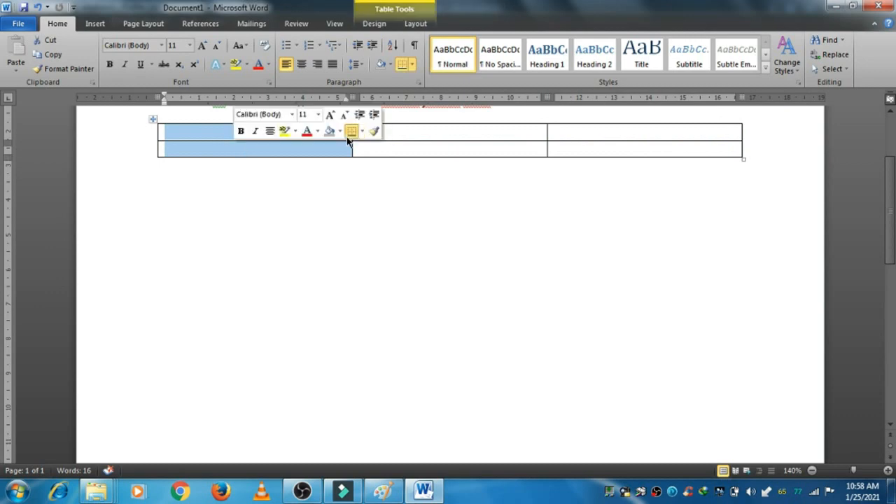
drag(490, 124, 490, 141)
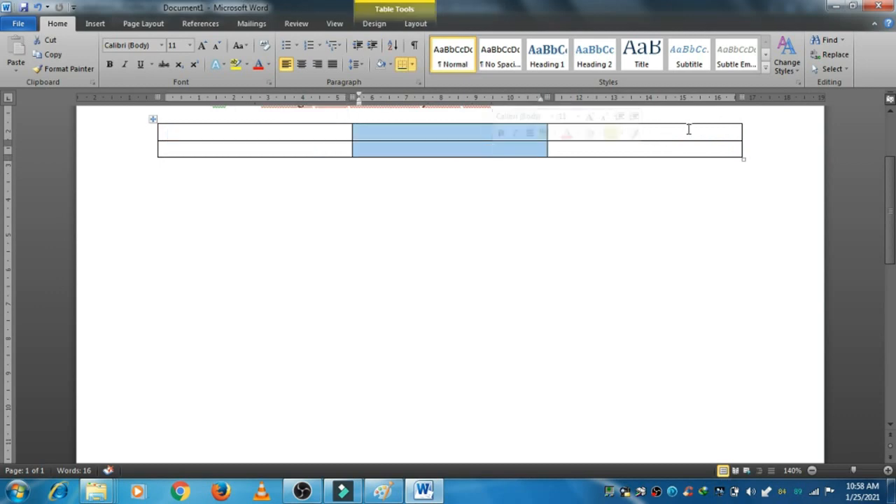
drag(690, 132, 692, 150)
click(658, 212)
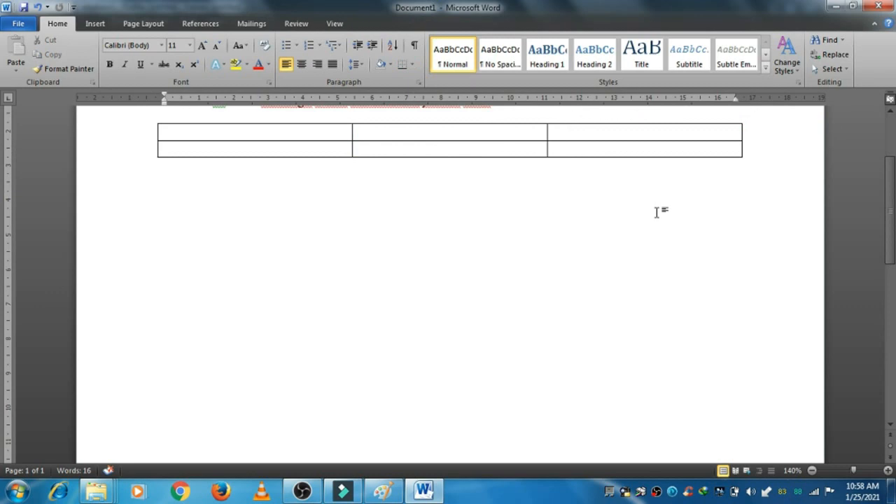
Step: Highlight individual table cells in turn: middle and first of the second row, first and last of the first row, ending on the second row's middle cell
click(536, 148)
click(353, 153)
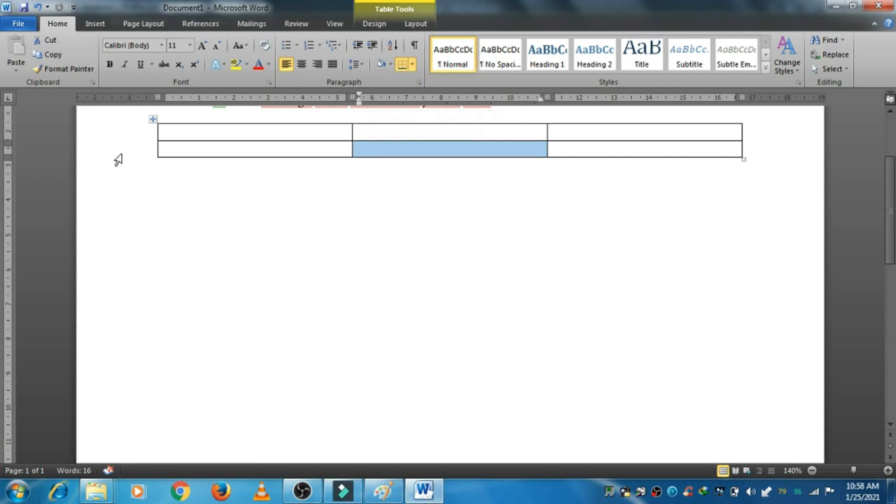
click(158, 153)
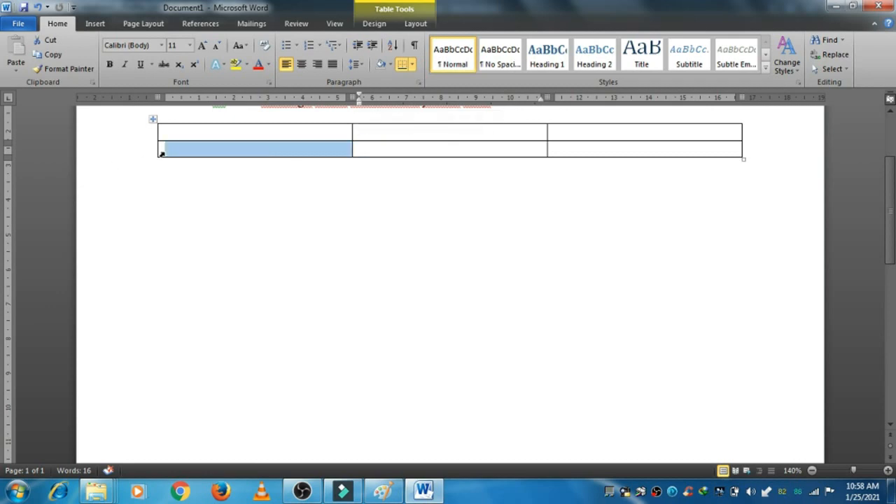
click(156, 136)
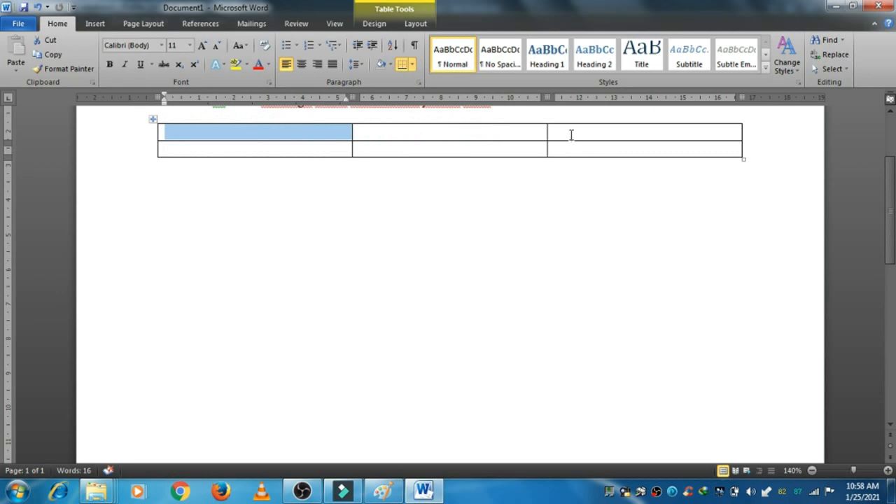
click(547, 136)
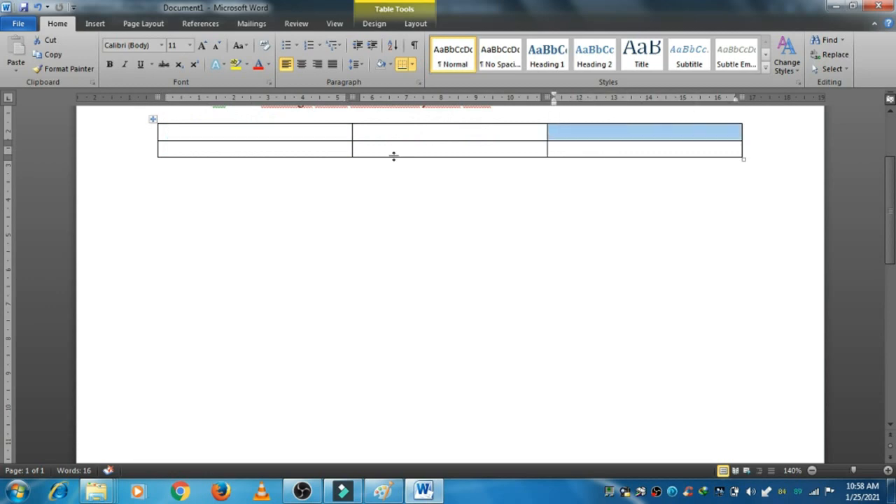
click(353, 155)
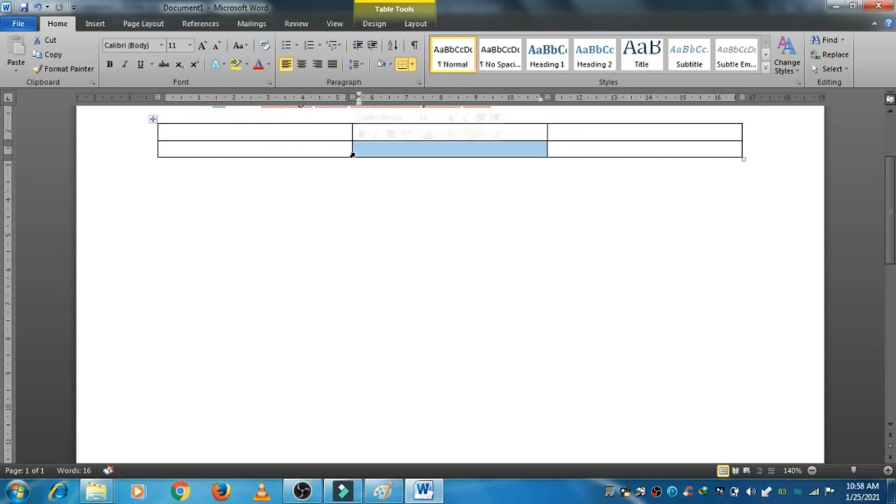
Step: Fill the table's first row with the headings "Nama hewan", "Tempat hidup" and "Makanan", and start the entry in the second row
scroll(735, 208, up, 1)
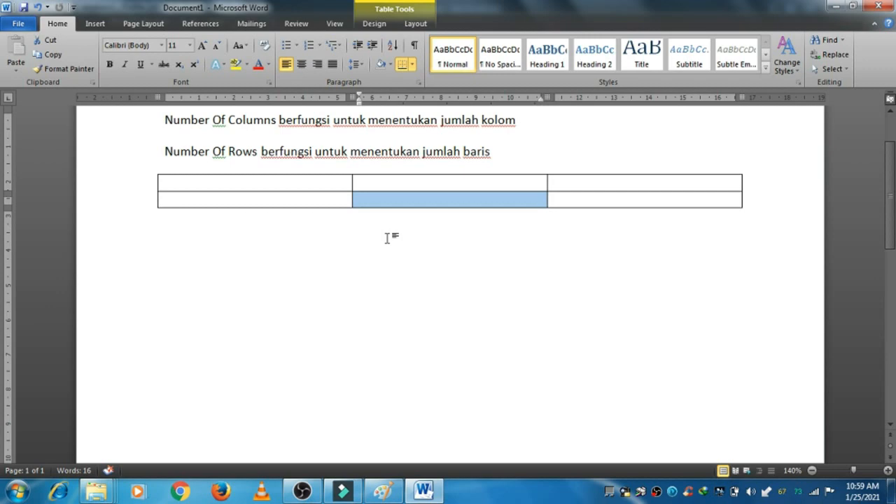
click(255, 186)
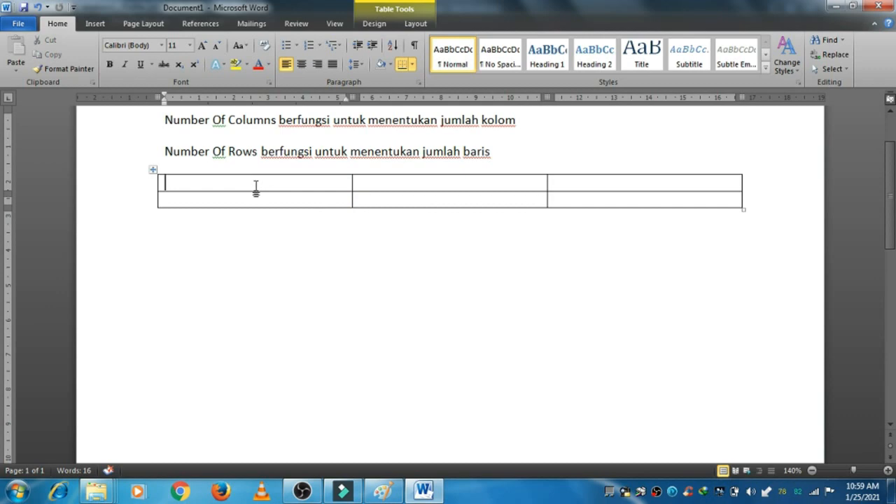
text(nama )
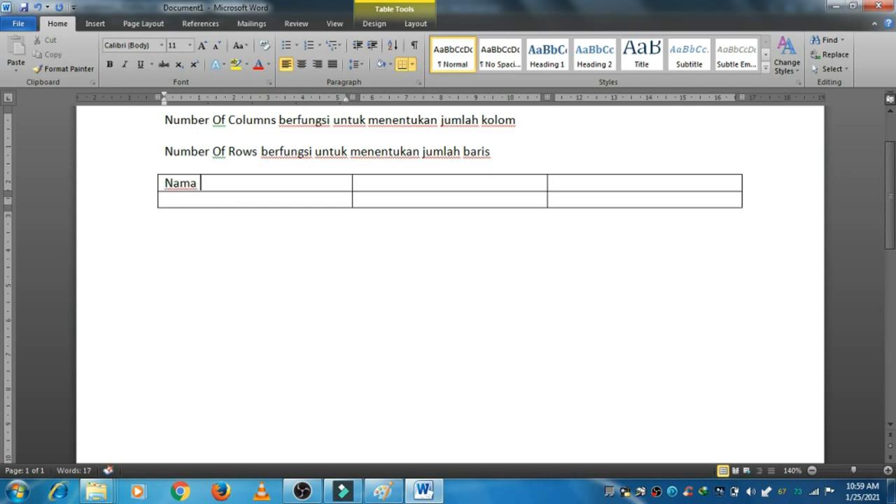
text(hewan)
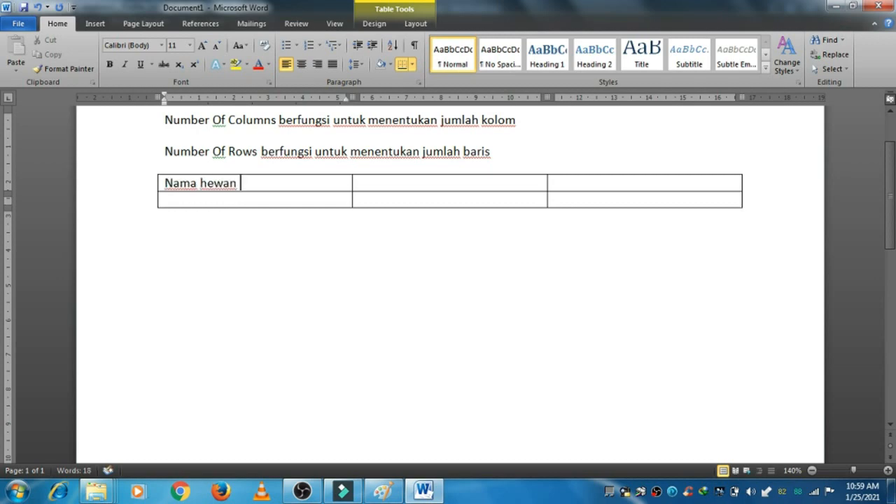
key(Tab)
text(tem)
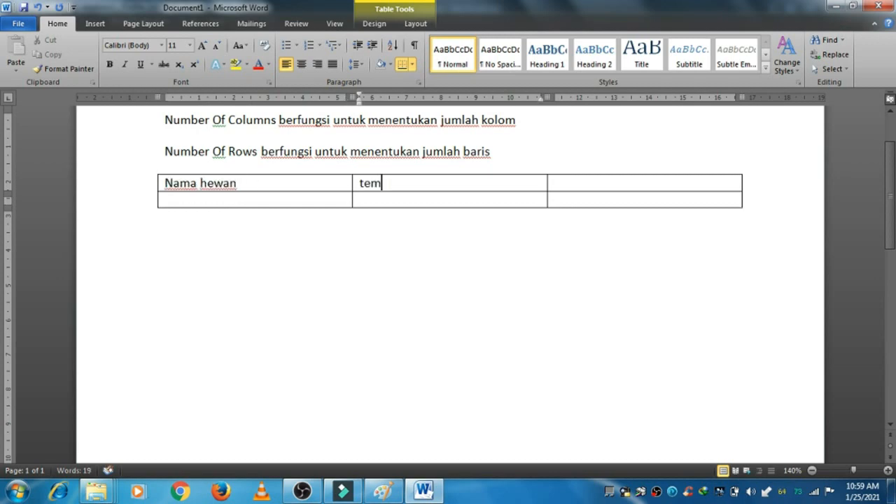
text(pat hid)
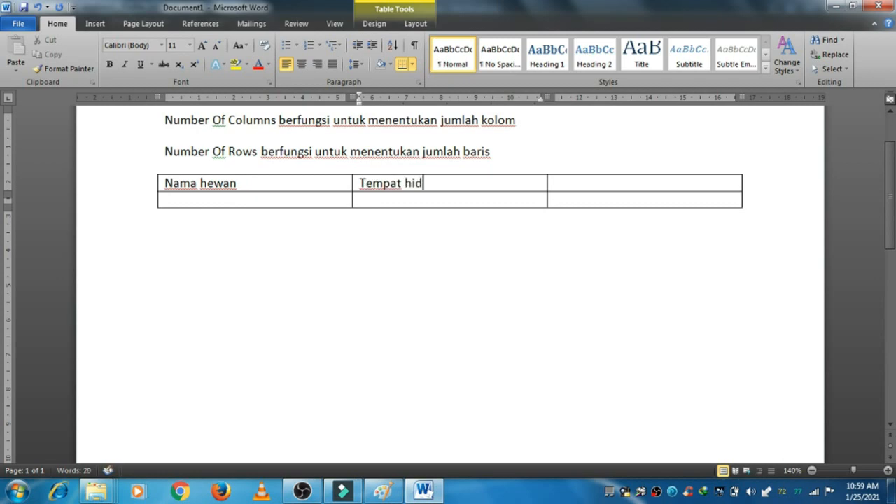
text(up)
key(Tab)
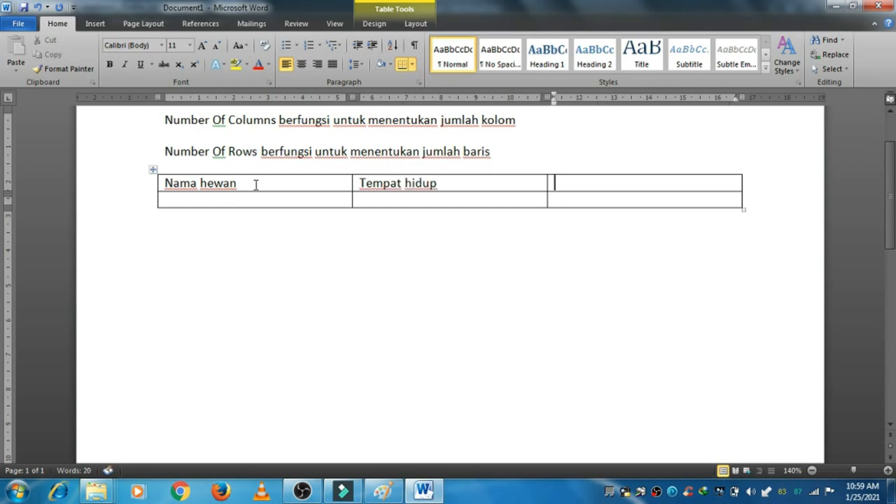
text(d)
key(BackSpace)
text(makana)
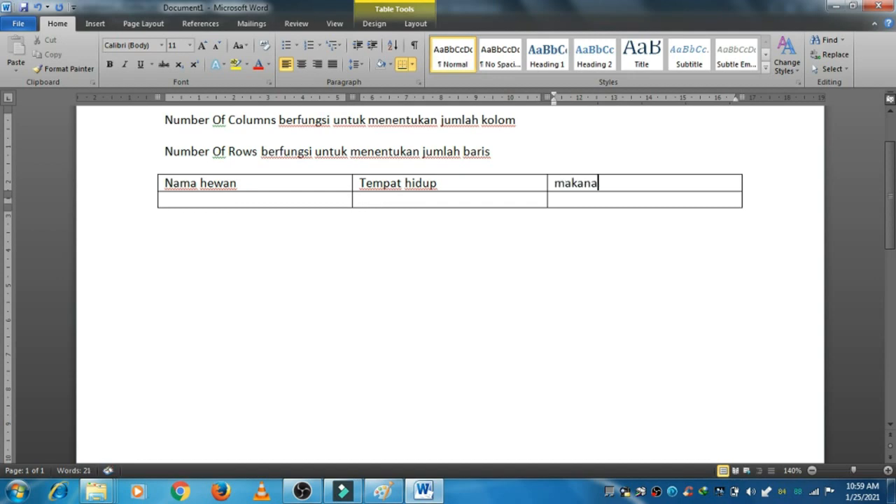
text(n ber)
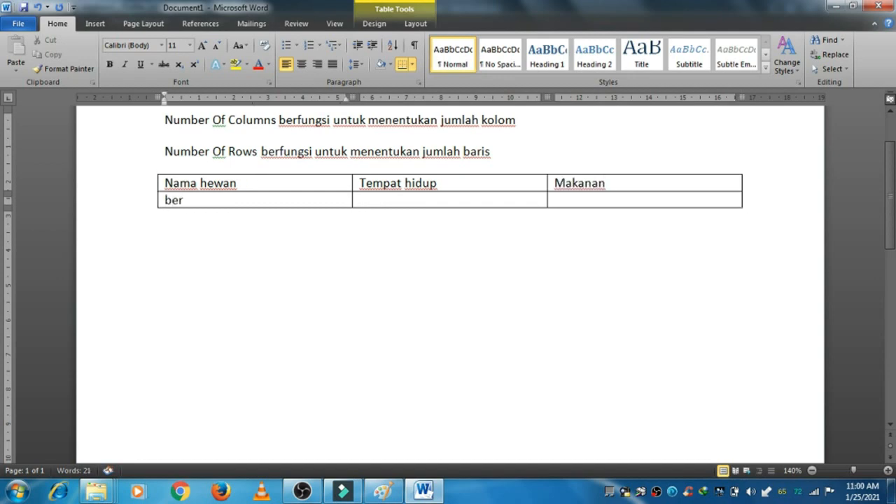
Step: Complete the first cell of the second row under "Nama hewan" as "Beruang kutub"
text(uang kub)
key(BackSpace)
text(tub)
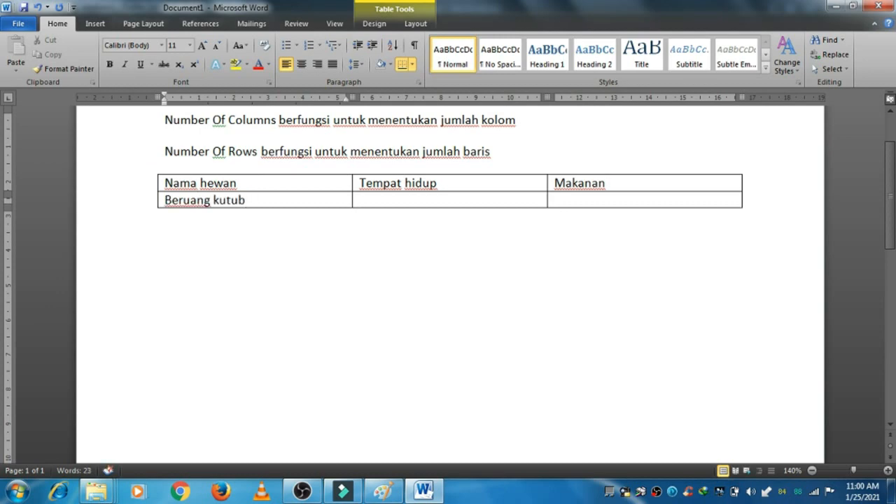
Step: Complete the "Beruang kutub" row with "Darat" under "Tempat hidup" and "Daging" under "Makanan"
key(Tab)
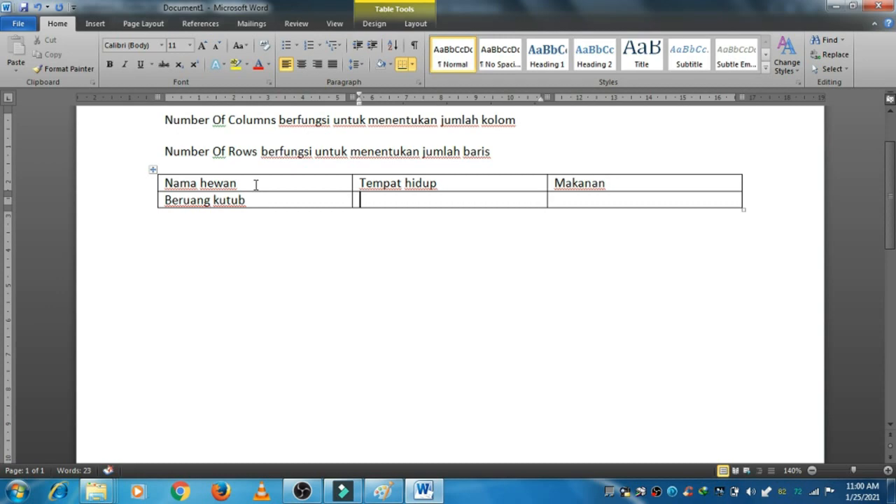
text(darat )
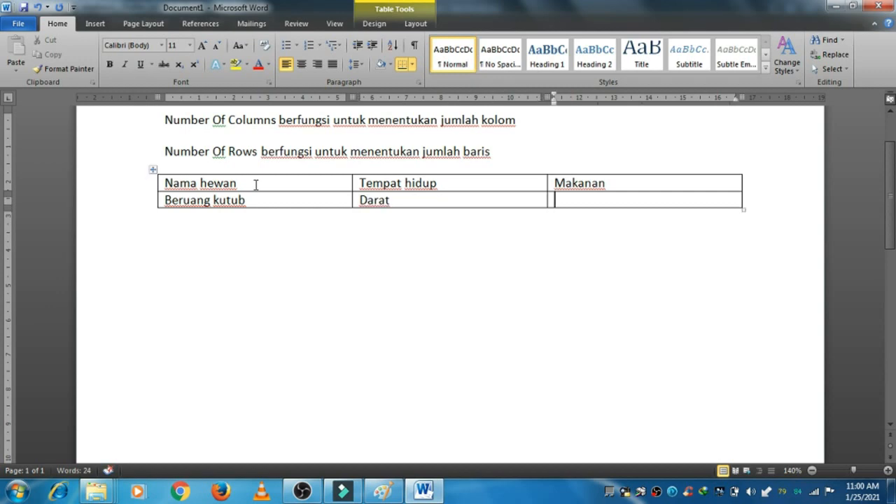
text(dagin)
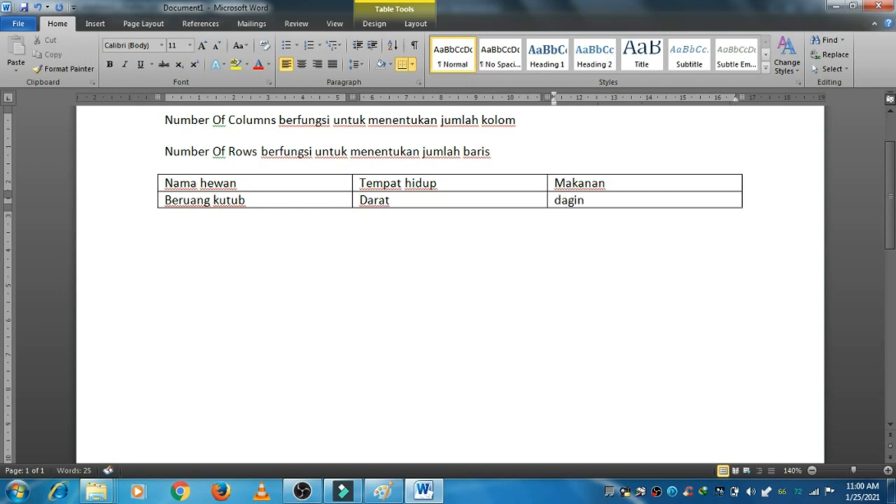
text(g)
click(96, 23)
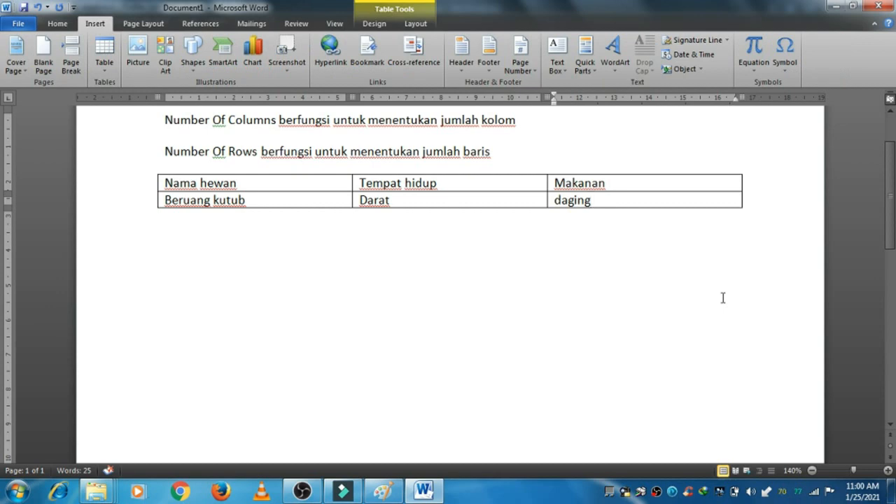
Step: Add a third table row and fill its cells with "Bison", "Darat" and "Tumbuhan"
key(Tab)
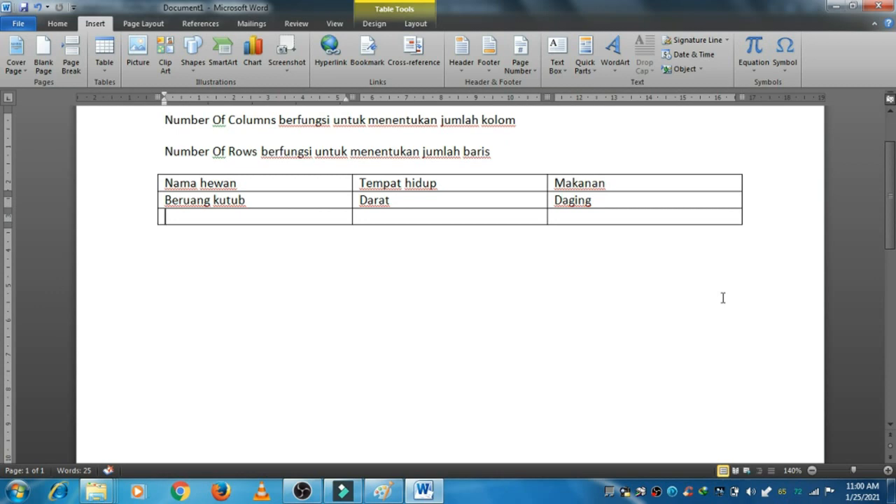
text(bi)
key(BackSpace)
key(BackSpace)
text(bison)
key(Tab)
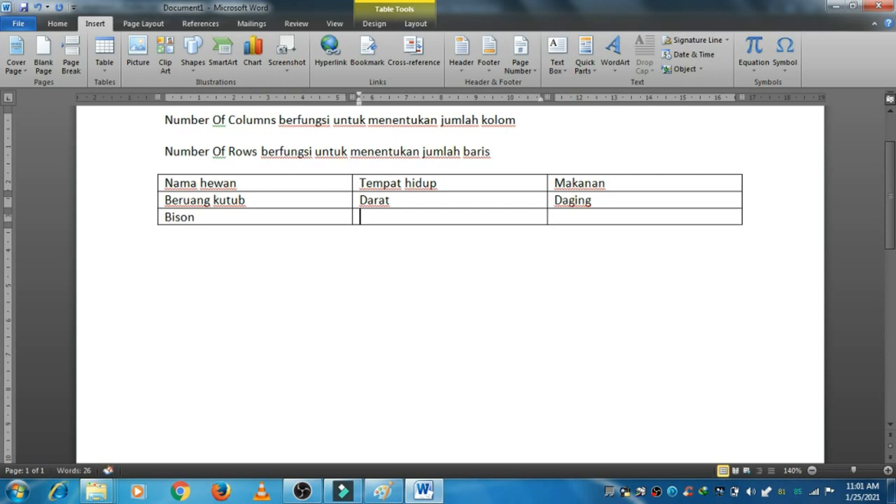
text(darat)
key(Tab)
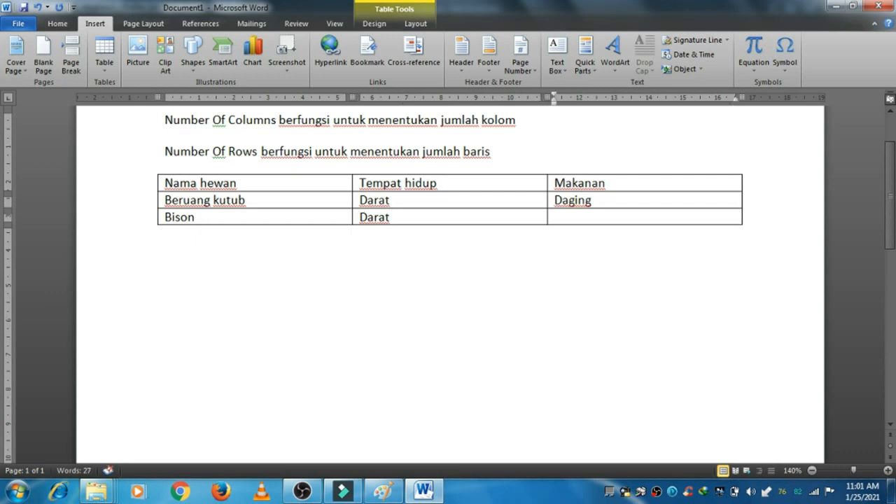
text(tumbuhan)
key(Return)
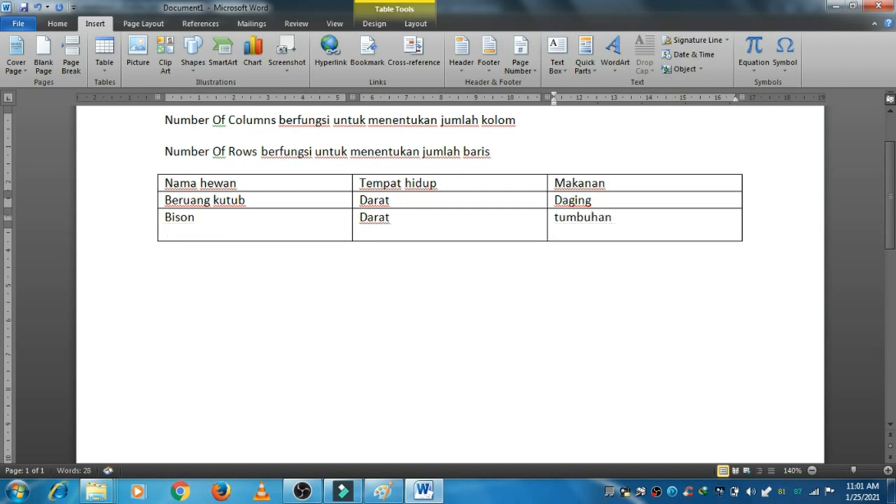
key(BackSpace)
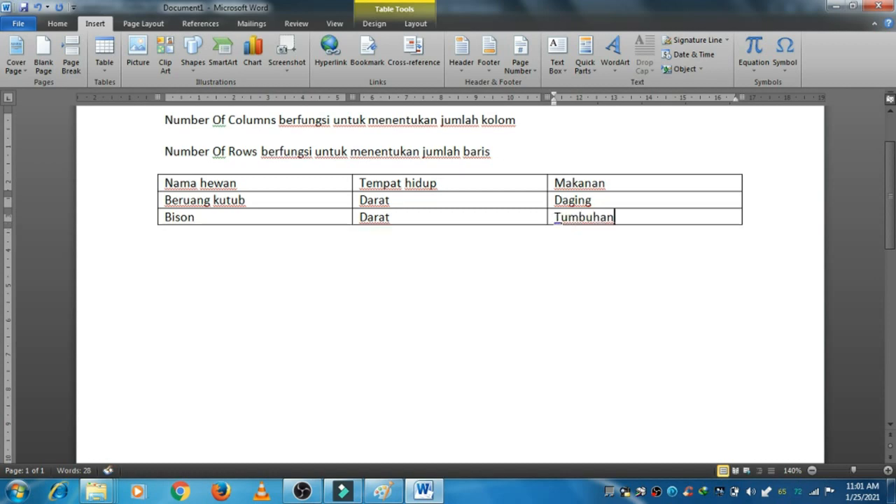
Step: Add a row below "Bison" and fill it with "Ikan hiu", "Air" and "Daging"
key(Tab)
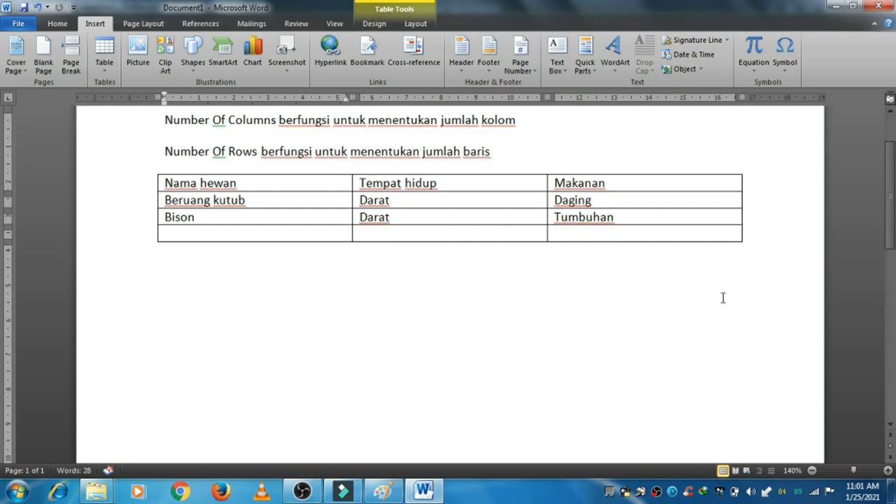
text(ikan hiu)
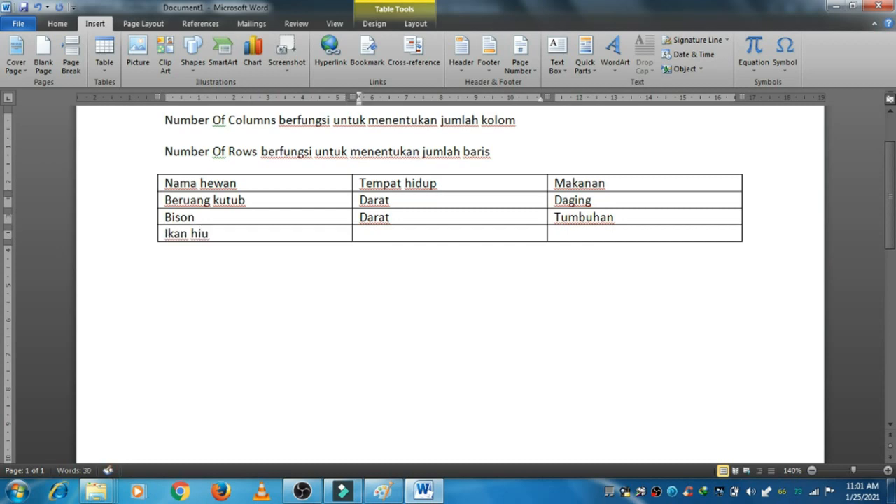
text(ait)
key(BackSpace)
text(r)
key(Tab)
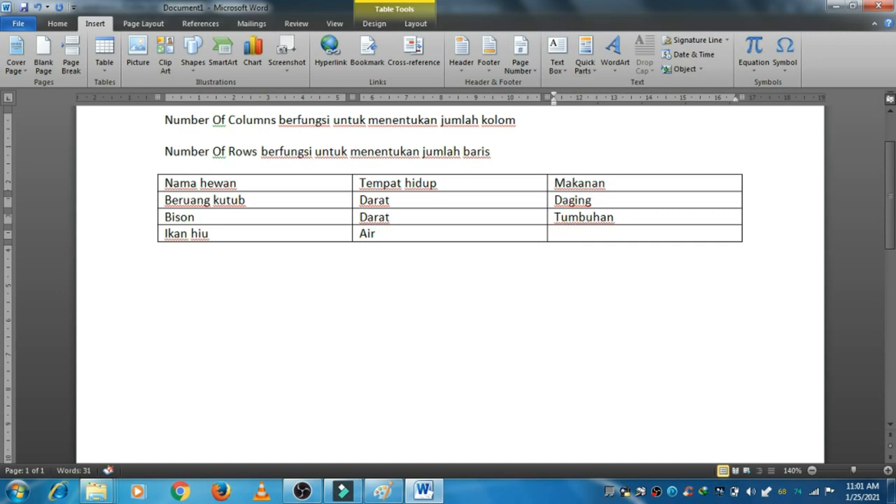
text(daging)
Step: Add a row below "Ikan hiu" and fill it with "Kuda", "Darat" and "Tumbuhan"
key(Tab)
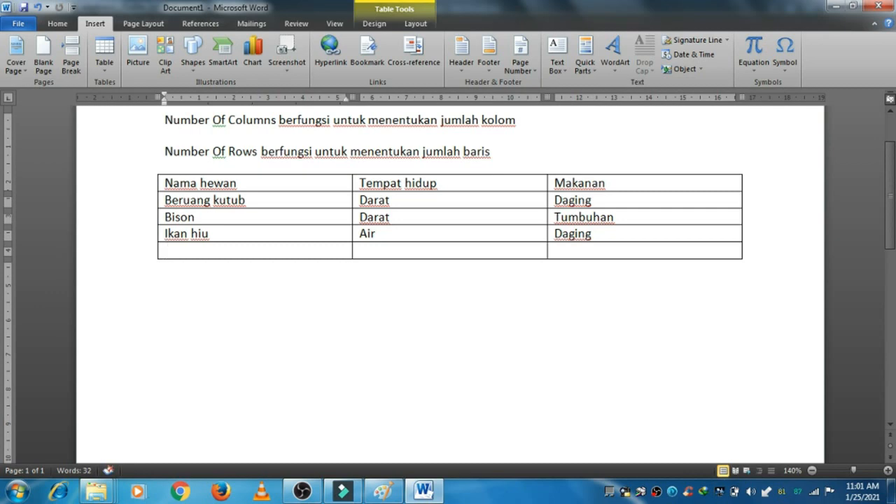
text(kuda)
key(Tab)
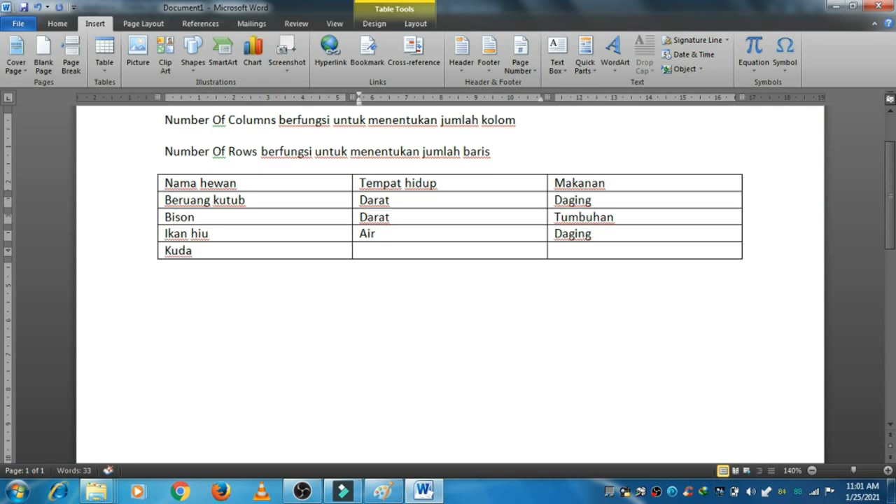
text(darat)
key(Tab)
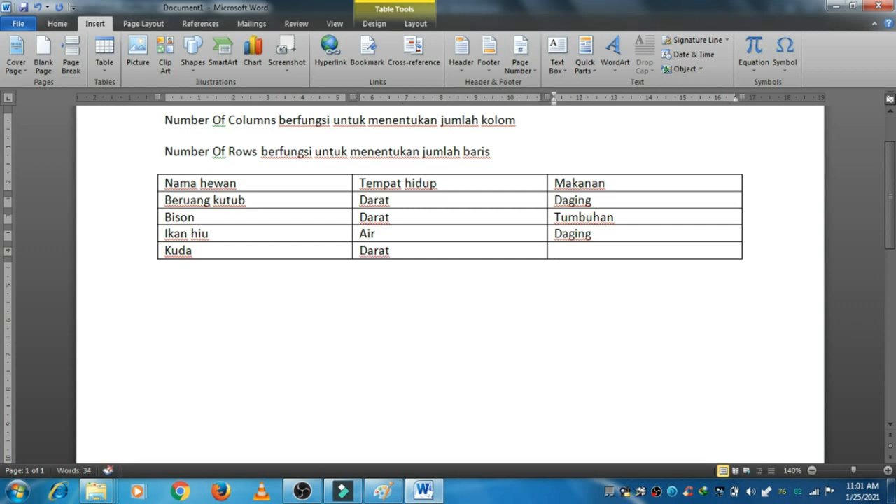
text(tumbuhan)
Step: Add a row below "Kuda" and fill it with "Singa", "Darat" and "Daging"
key(Tab)
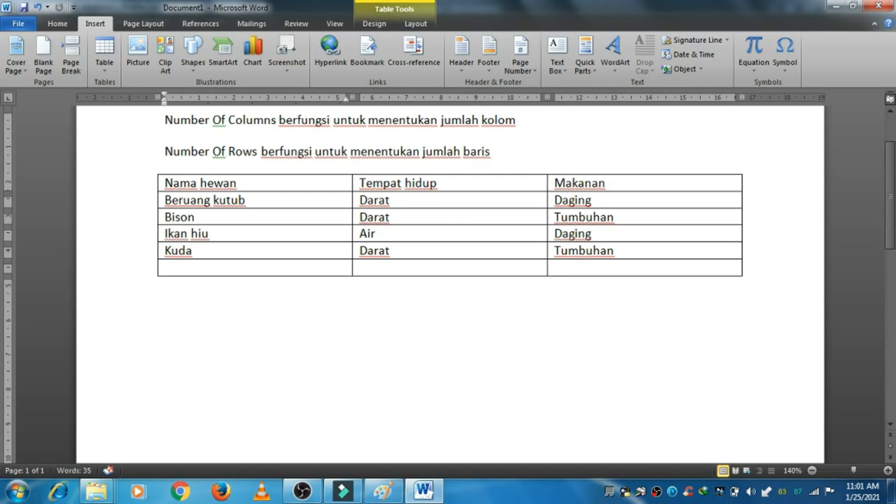
text(singa)
key(Tab)
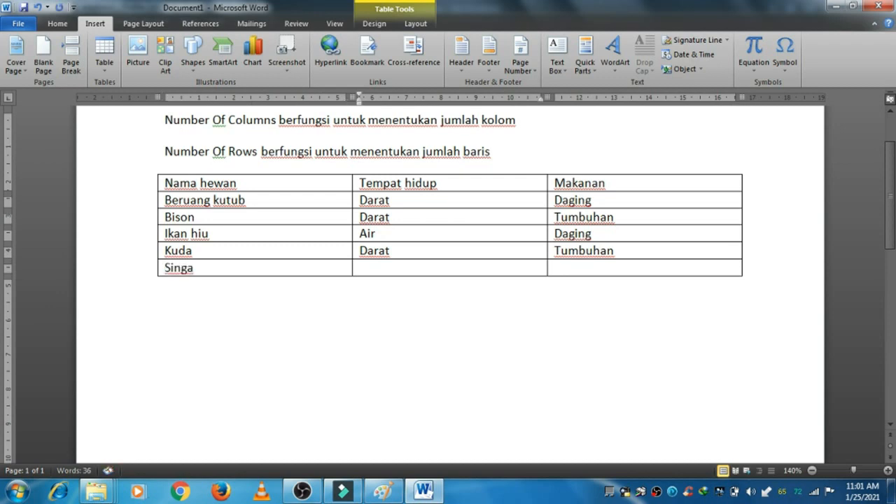
text(darat)
key(Tab)
text(dag)
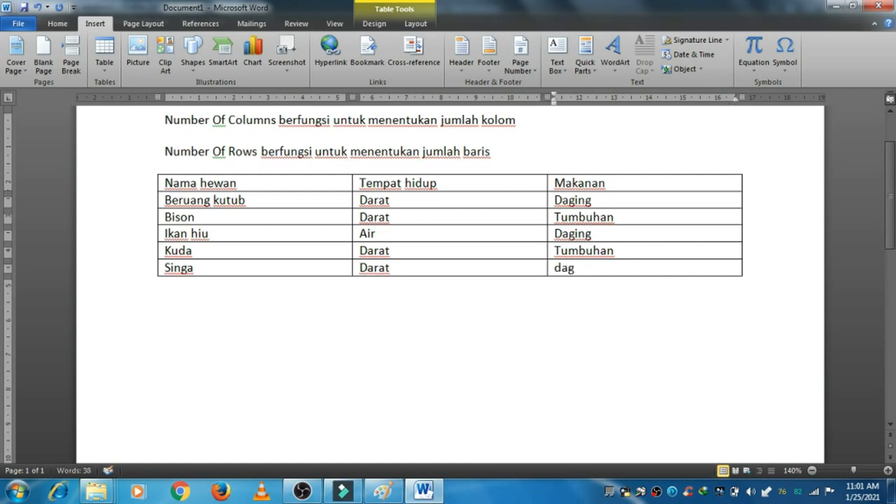
text(ing)
Step: Add a row below "Singa" and fill it with "Paus", "Air" and "Daging"
key(Tab)
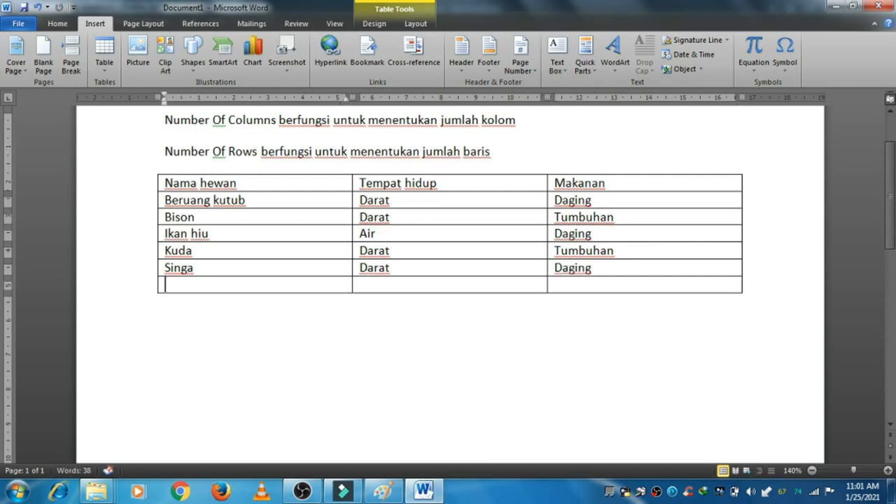
text(paus)
key(Tab)
text(a)
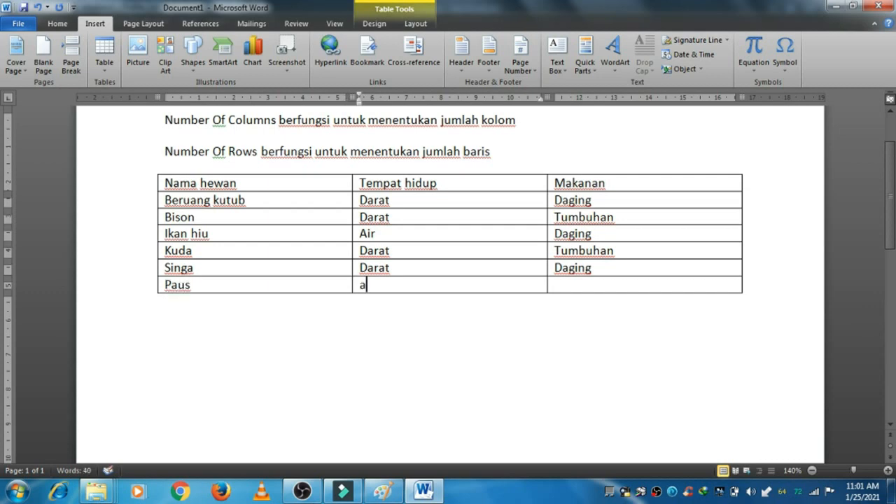
text(ir)
key(Tab)
text(da)
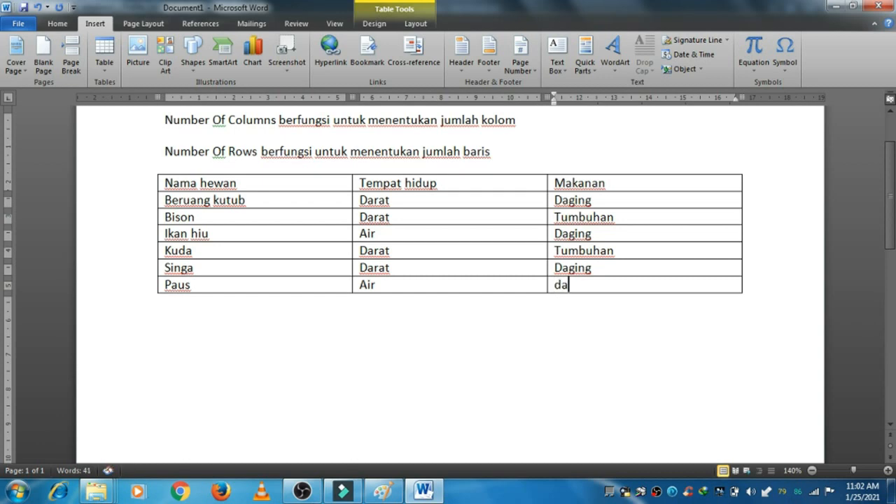
text(ging)
Step: Add a row below "Paus" and fill it with "Burung hantu", "Darat" and "Daging dan tumbuhan"
key(Tab)
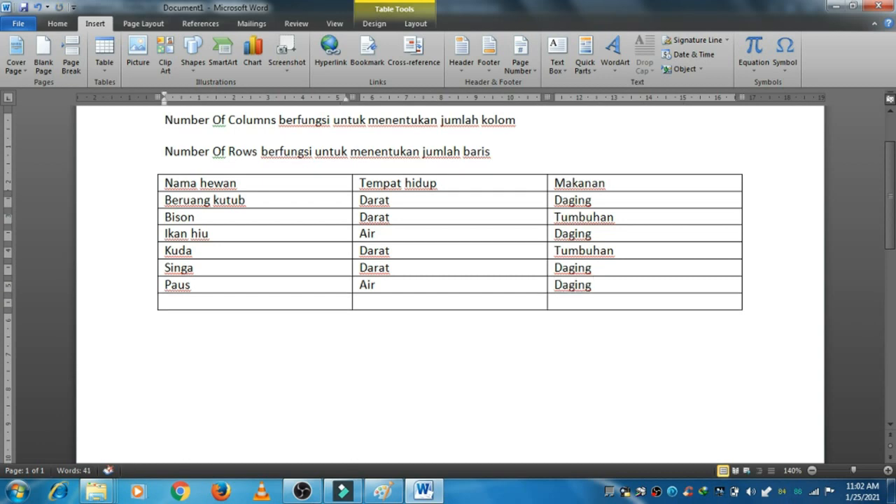
text(burung hantu)
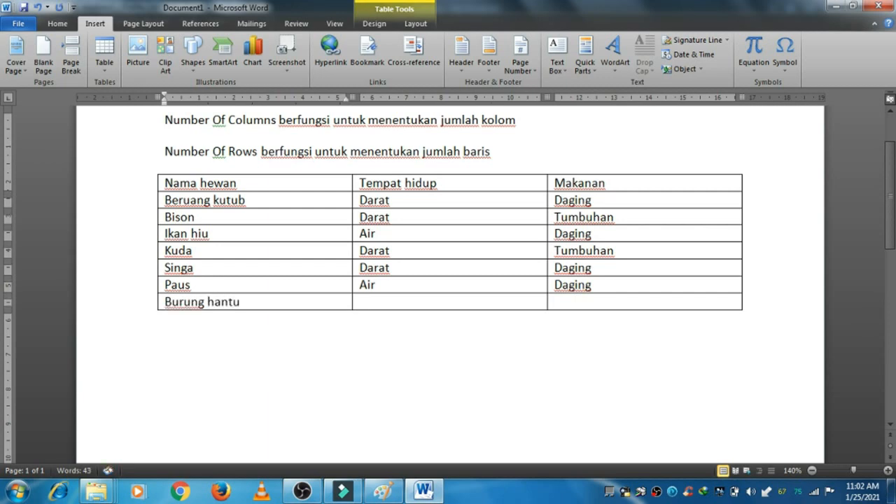
key(Tab)
text(darat)
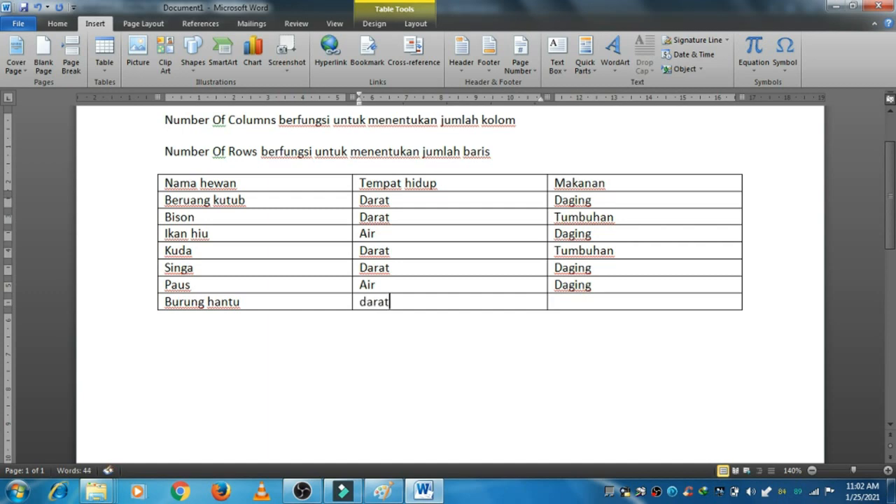
key(Tab)
text(da)
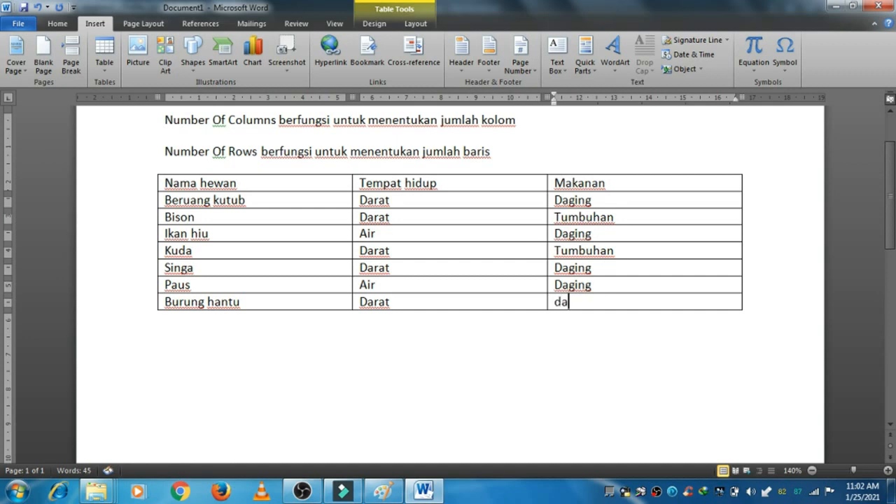
text(ging dan)
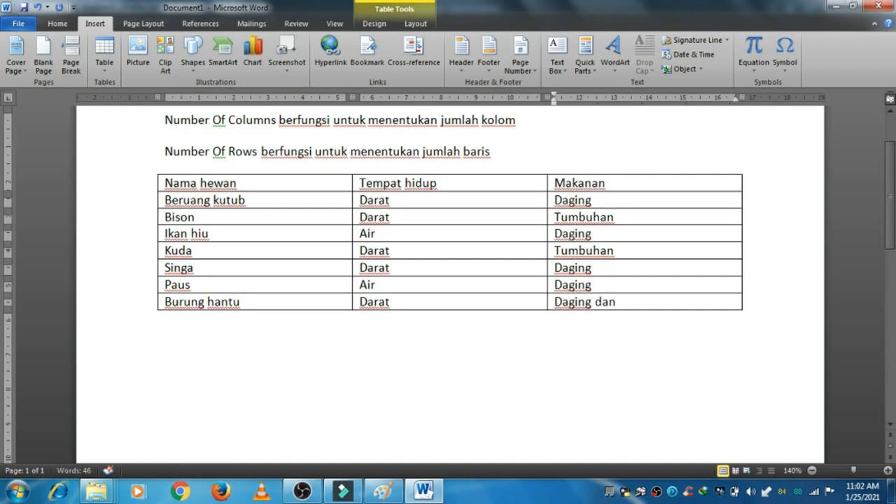
text( tumbuhan)
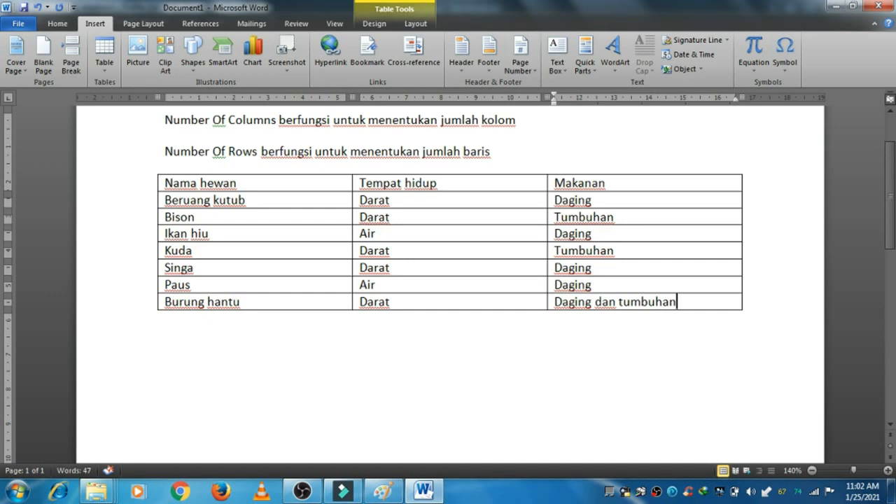
Step: Add a row below "Burung hantu" and fill it with "Bunglon", "Darat" and "Seranga"
key(Tab)
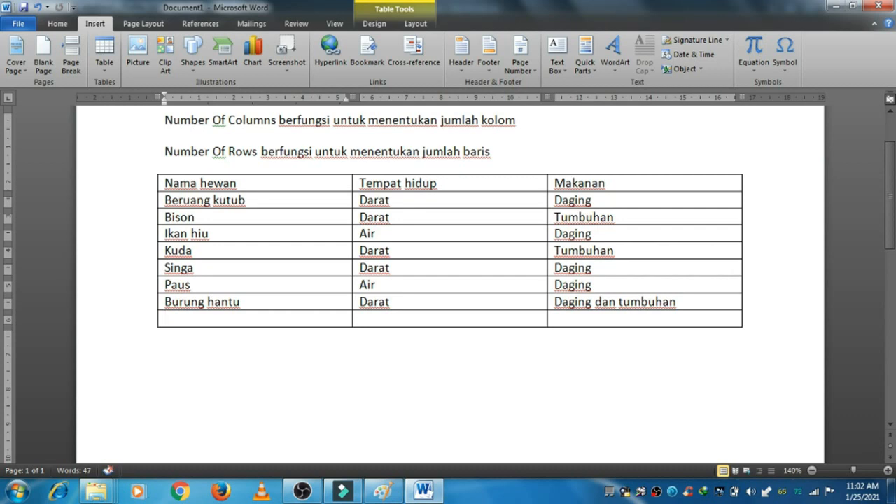
text(bunglon )
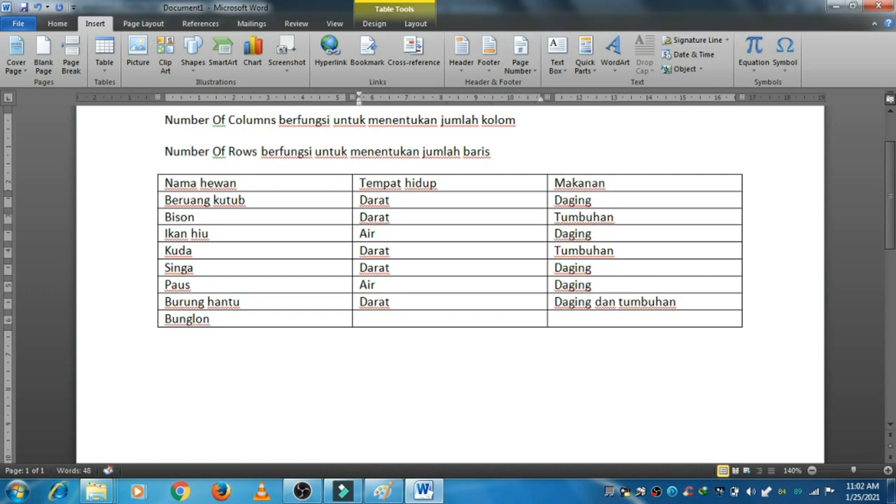
text(darat)
key(Tab)
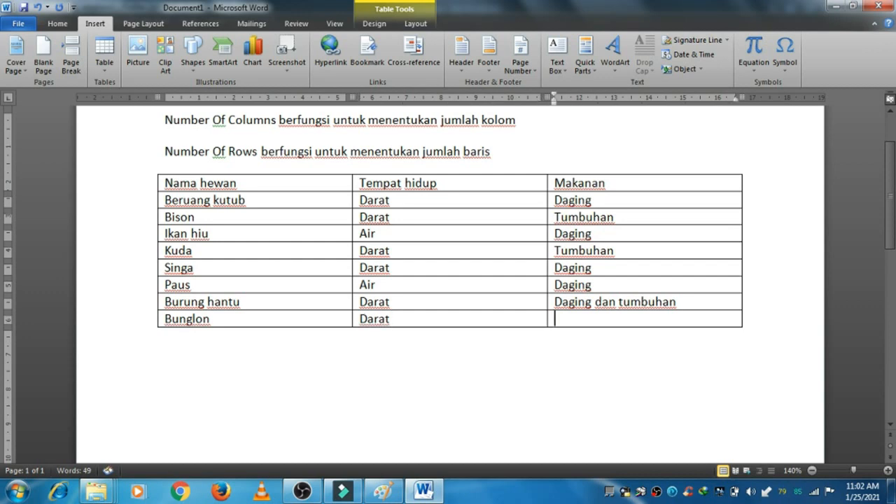
text(seranga)
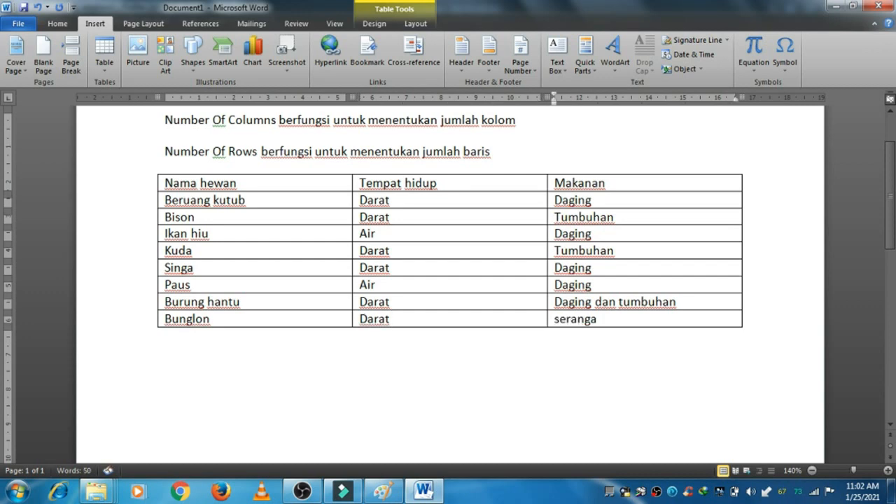
Step: Add a row below "Bunglon" and fill it with "Panda", "Darat" and "tumbuhan"
key(Tab)
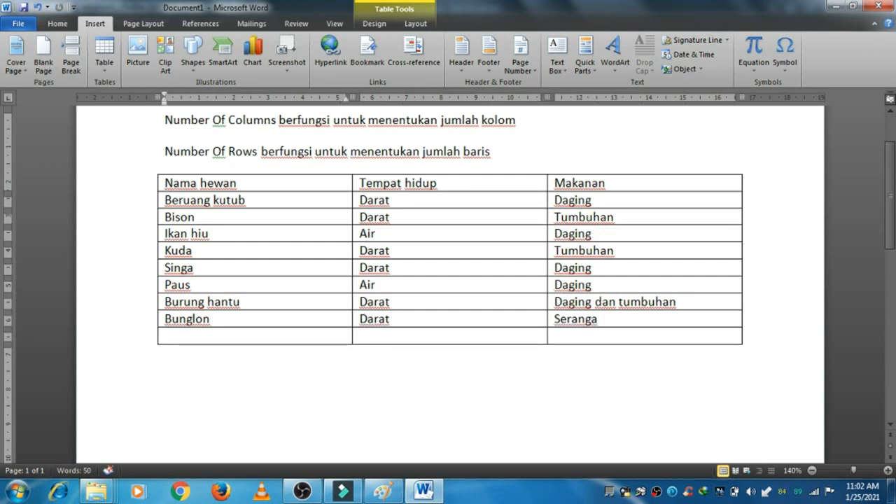
text(panda)
key(Tab)
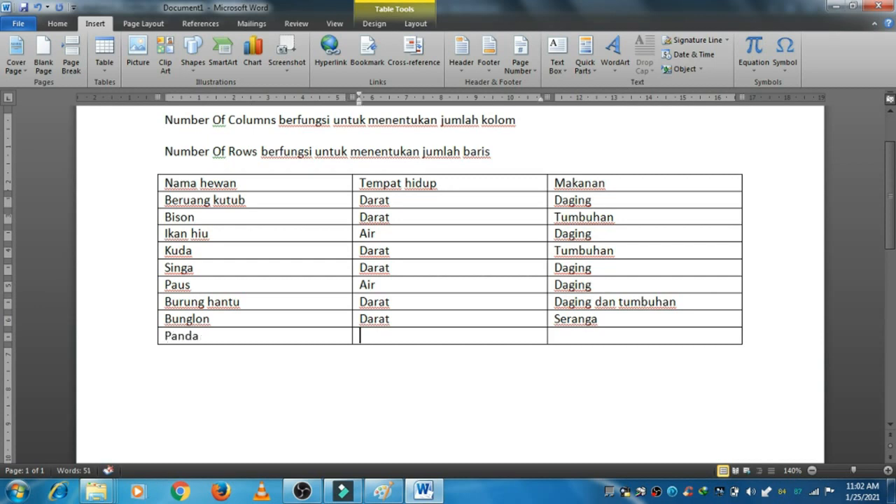
text(darat)
key(Tab)
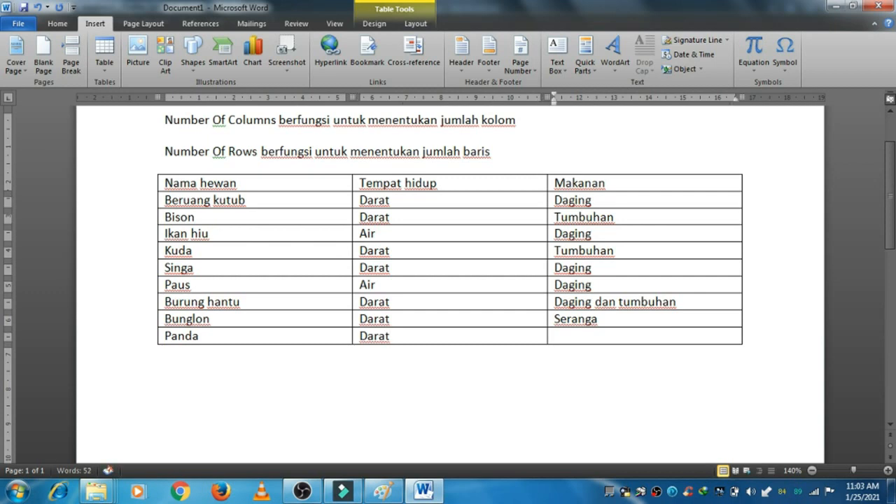
text(tumbuhan)
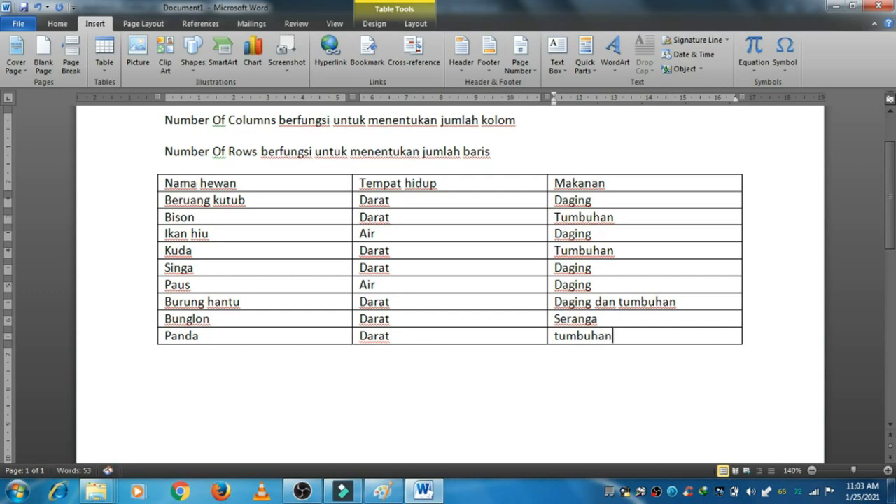
Step: Add a row below "Panda" and fill it with "Ular", "Darat" and "daging"
key(Tab)
key(ctrl+z)
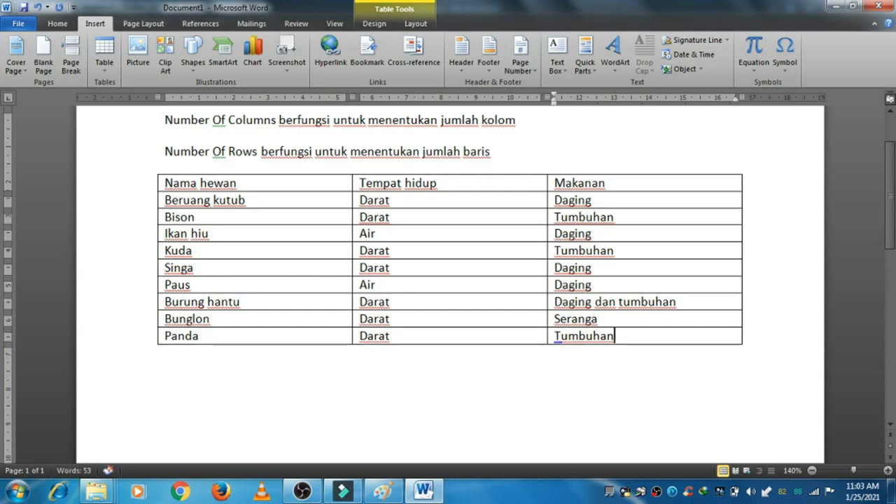
key(Tab)
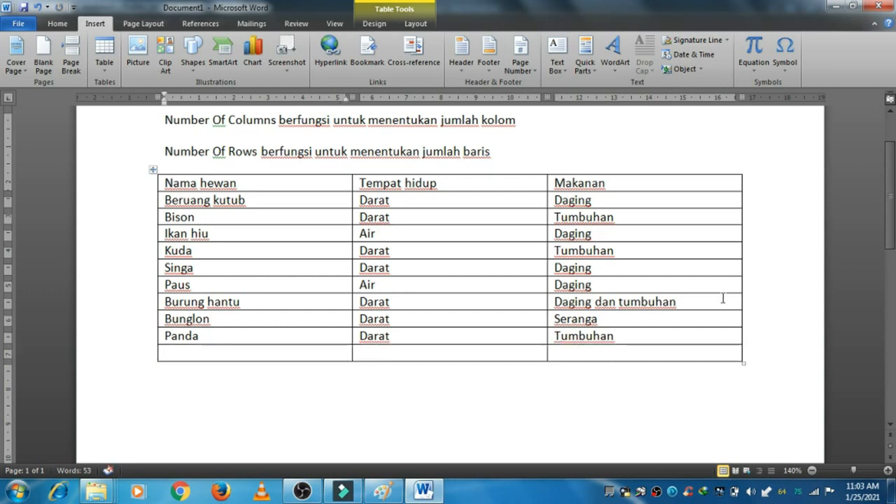
text(ular)
key(Tab)
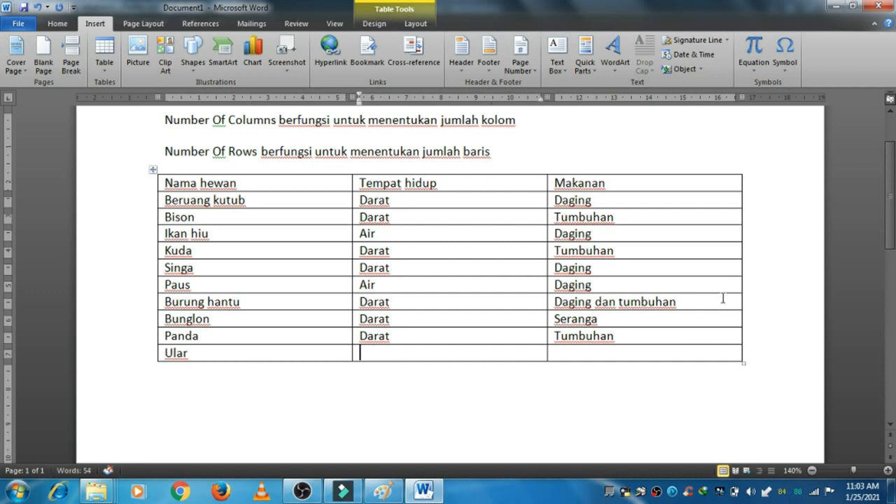
text(darat)
key(Tab)
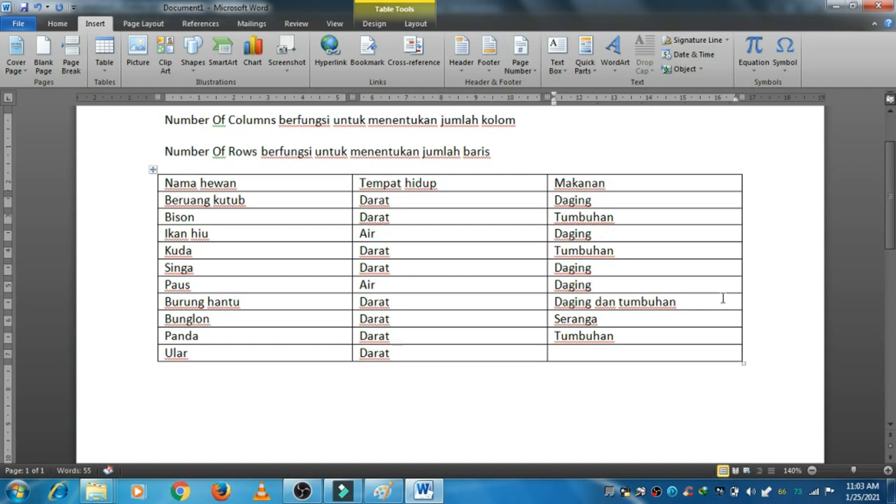
text(daging)
Step: Apply the purple built-in table style with a solid header row and thin row lines to the whole animal table
click(152, 170)
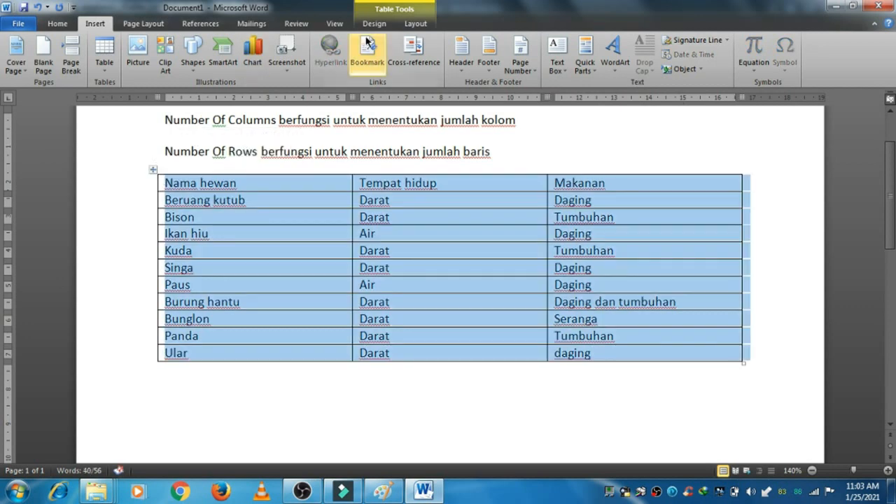
click(385, 24)
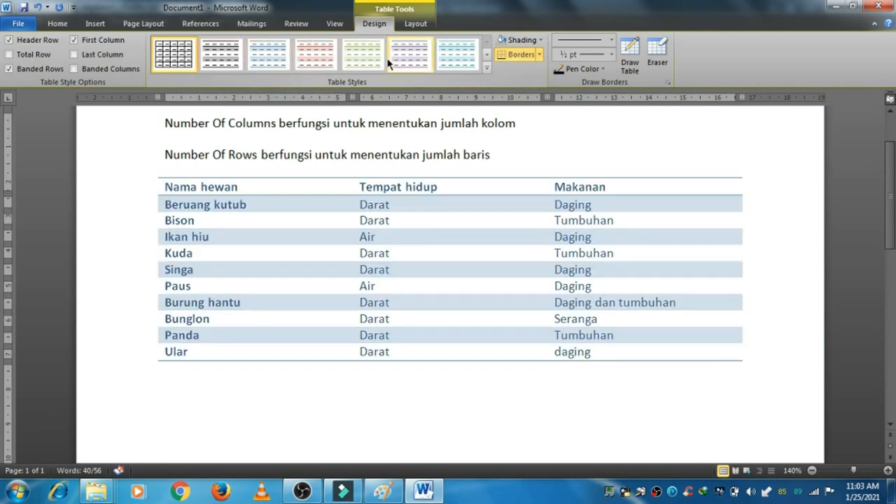
click(485, 68)
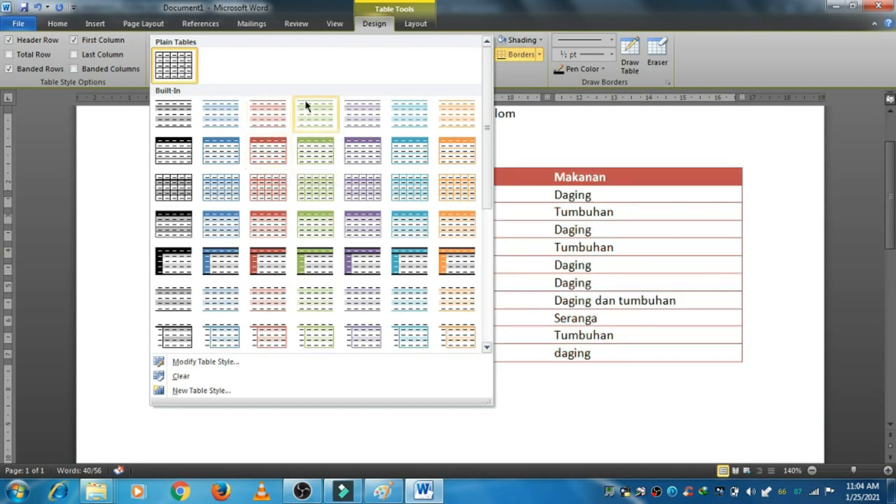
click(357, 147)
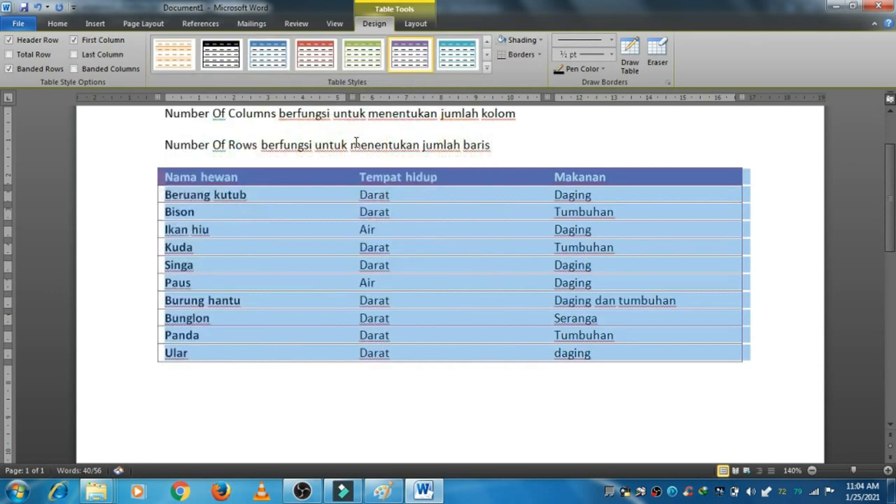
click(467, 441)
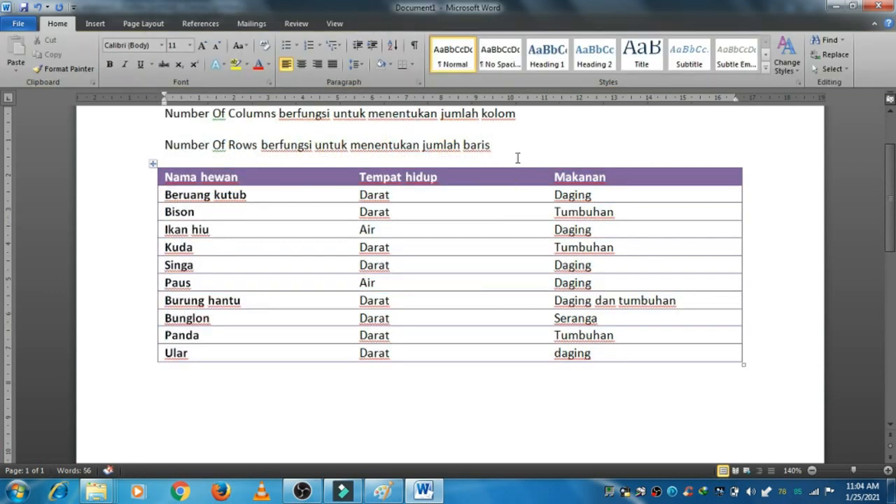
Step: Save the document as "Tabel kelas 3" in the Documents library as a Word Document
drag(894, 222, 894, 231)
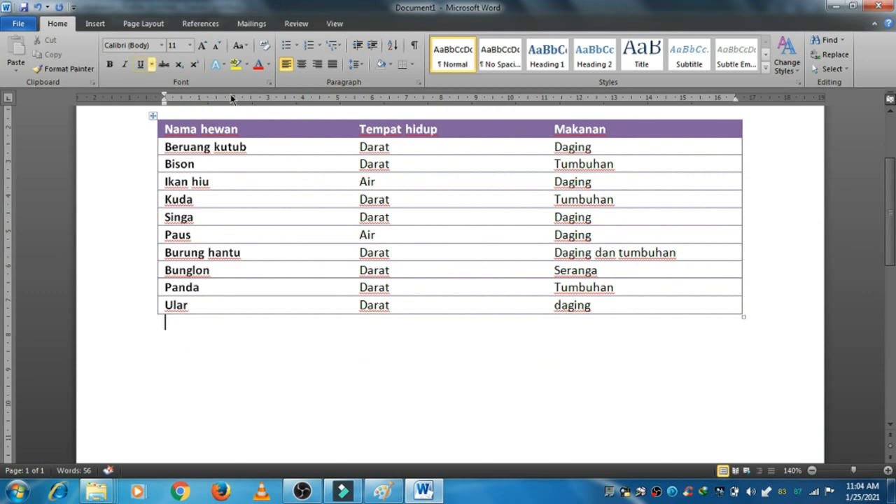
click(19, 24)
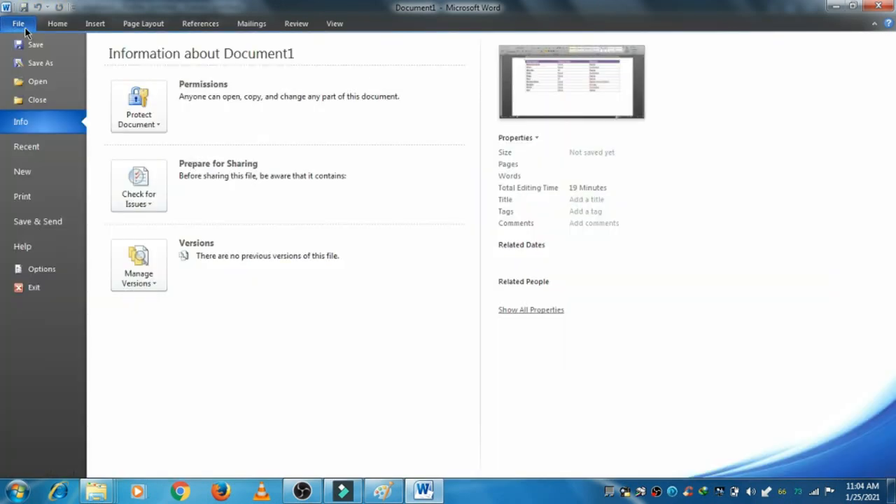
click(41, 44)
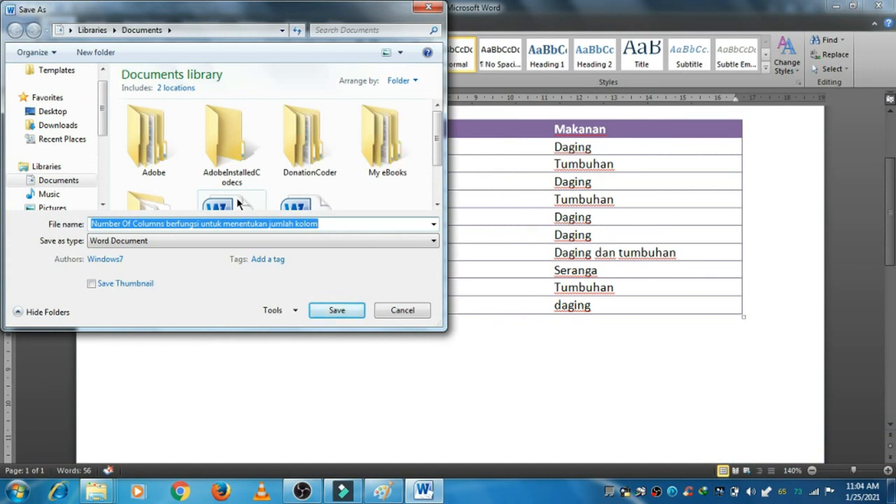
text(Tabel)
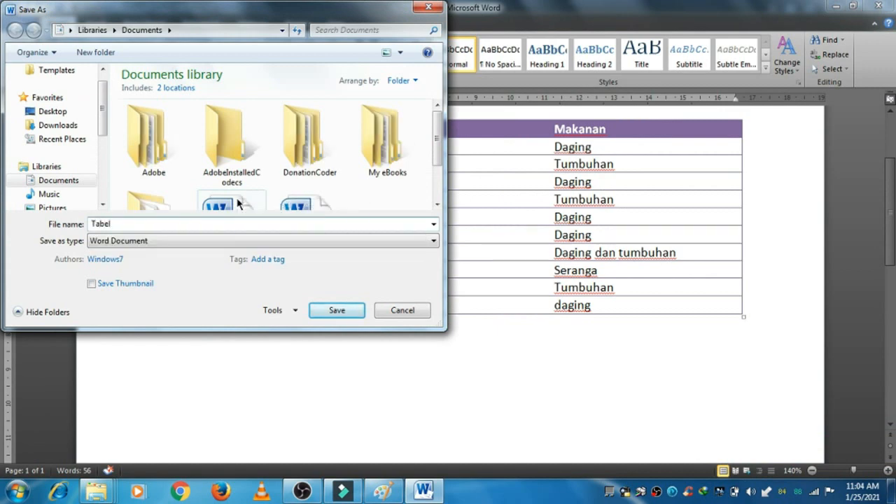
text( kelas 3)
click(78, 184)
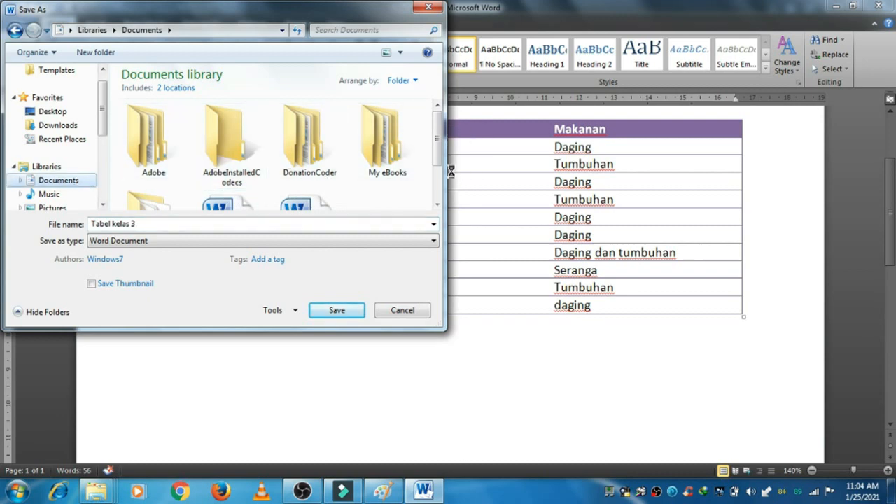
drag(437, 140, 438, 179)
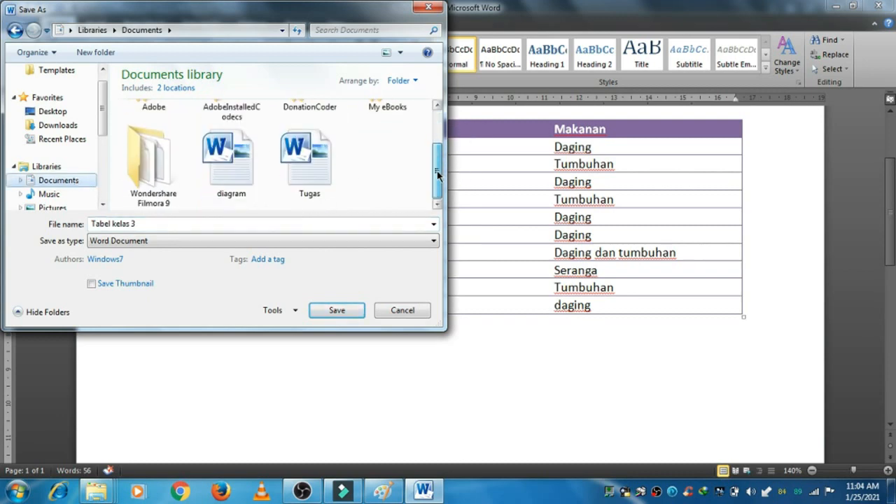
click(336, 311)
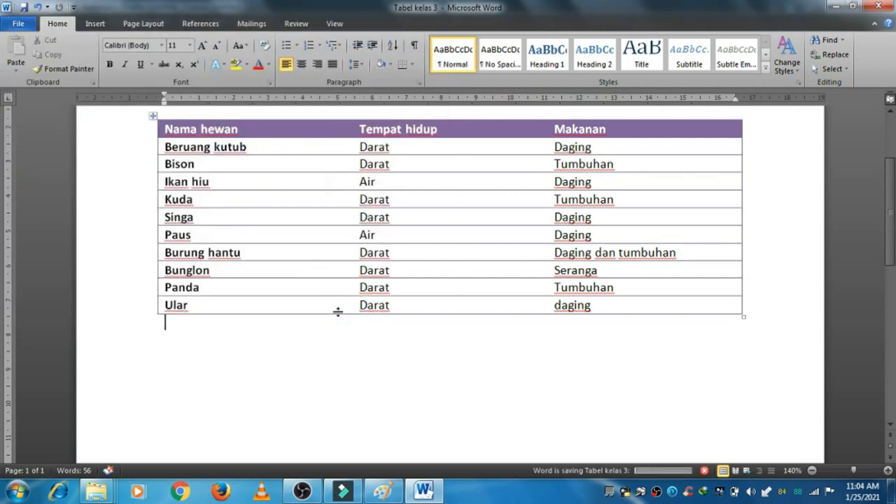
drag(892, 253, 893, 252)
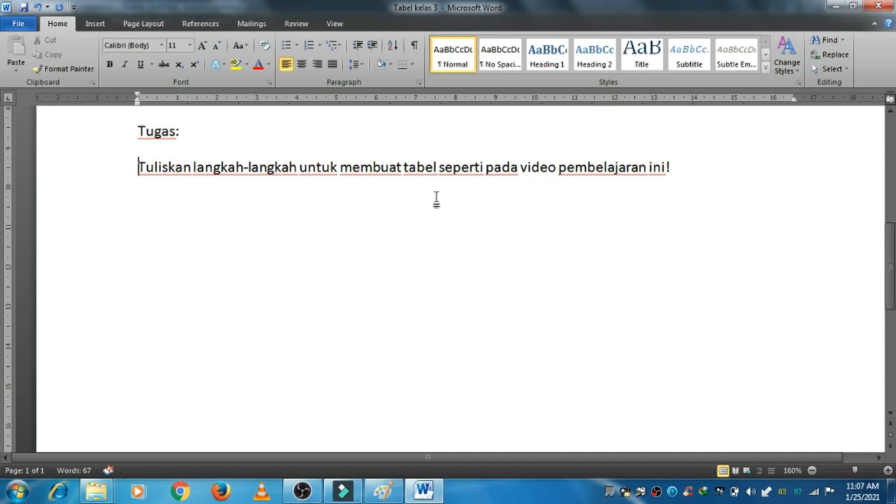
scroll(436, 200, up, 10)
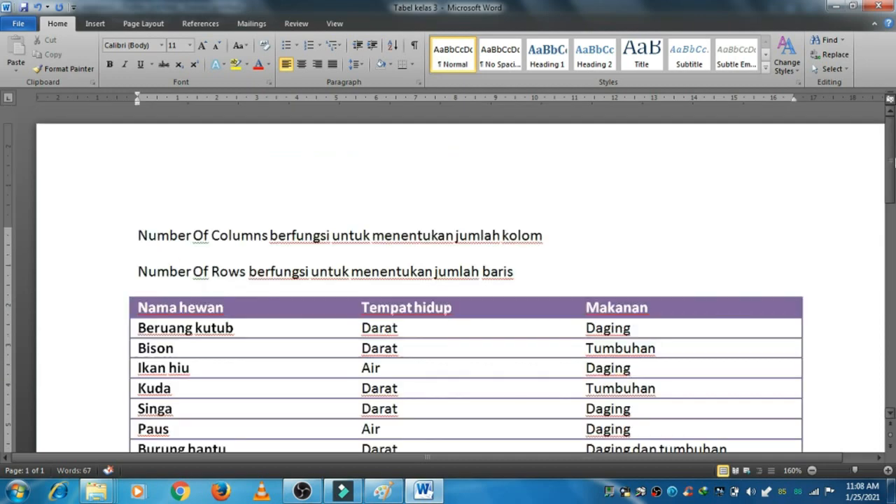
scroll(448, 280, down, 3)
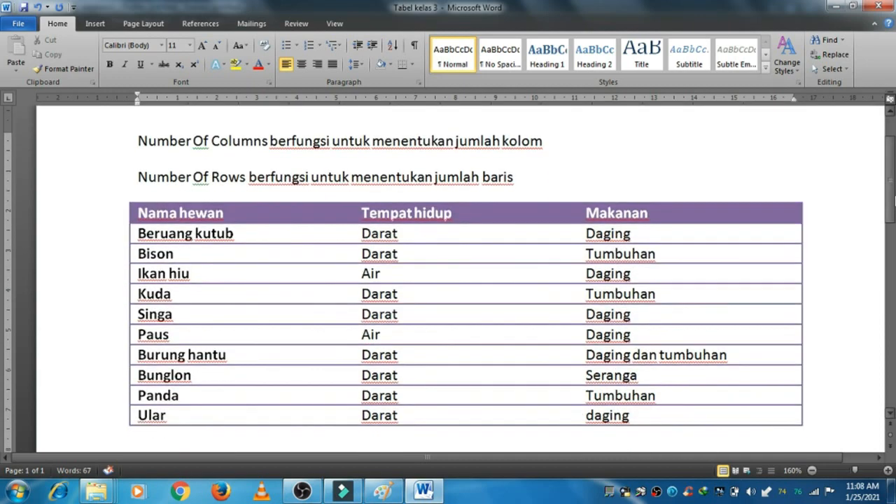